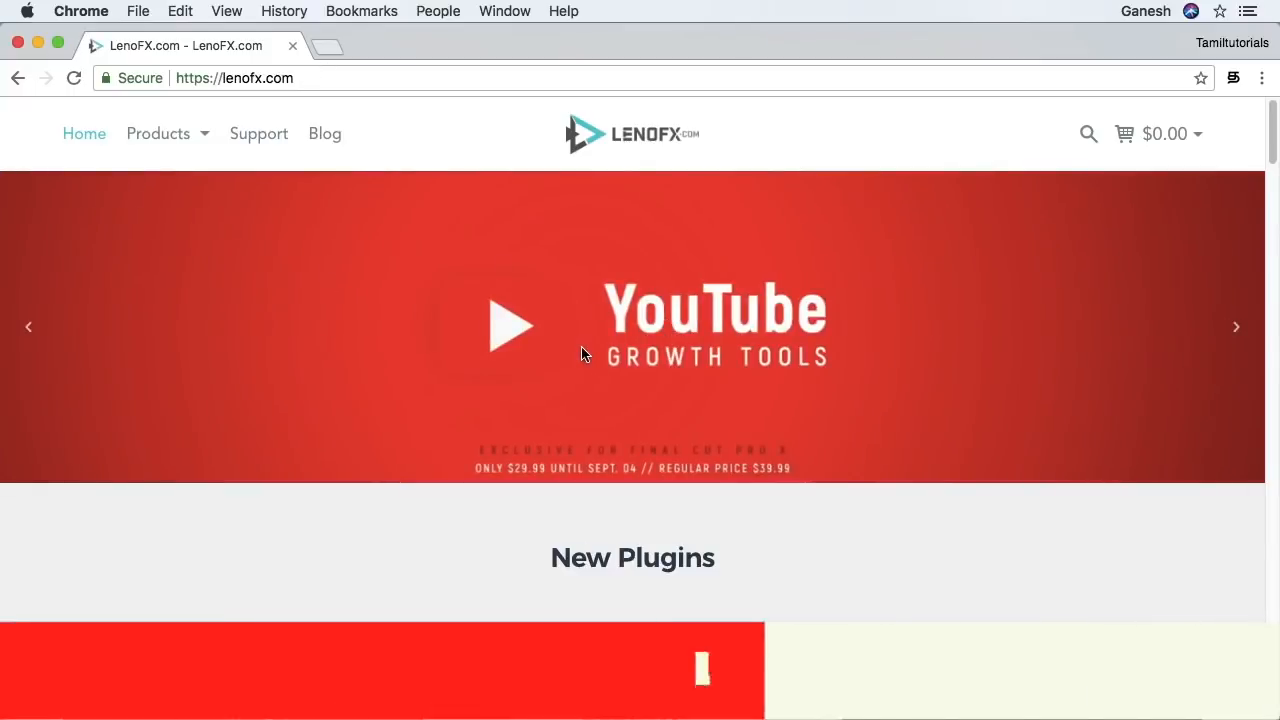
Step: Browse the New Plugins and Best Seller Plugins on the LenoFX homepage, plus the Transitions product category
scroll(567, 354, down, 5)
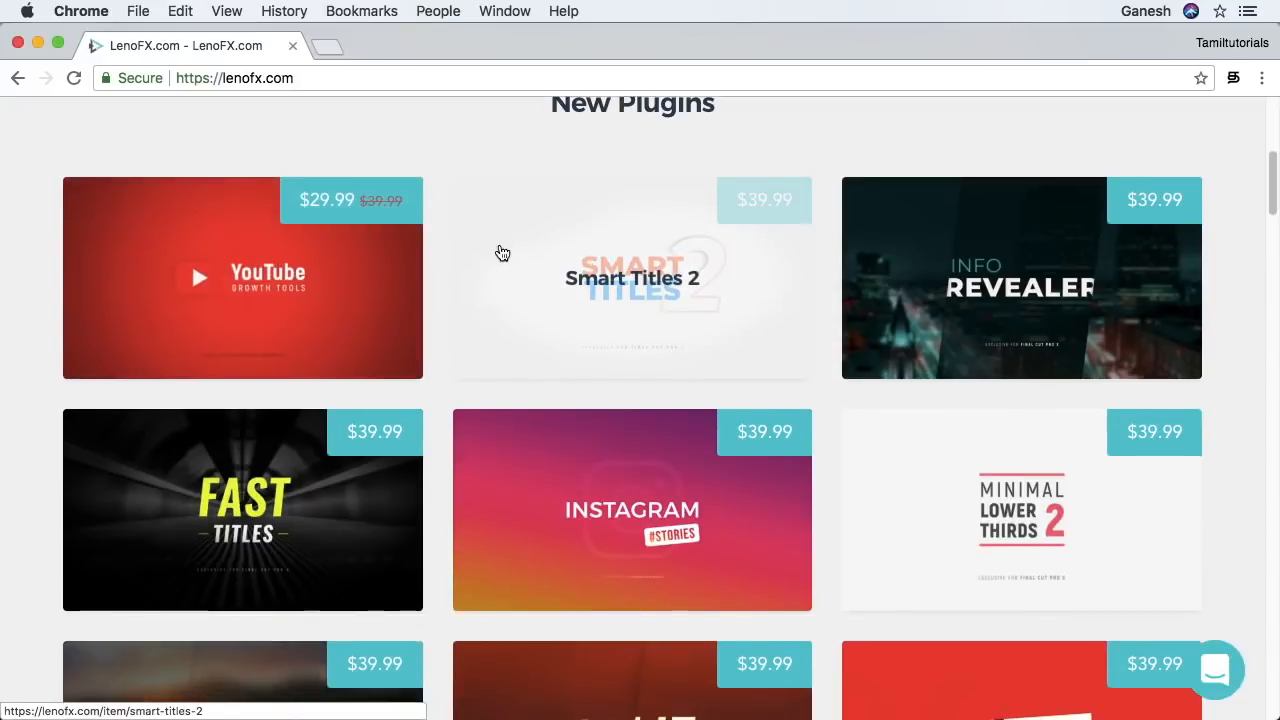
scroll(502, 253, down, 1)
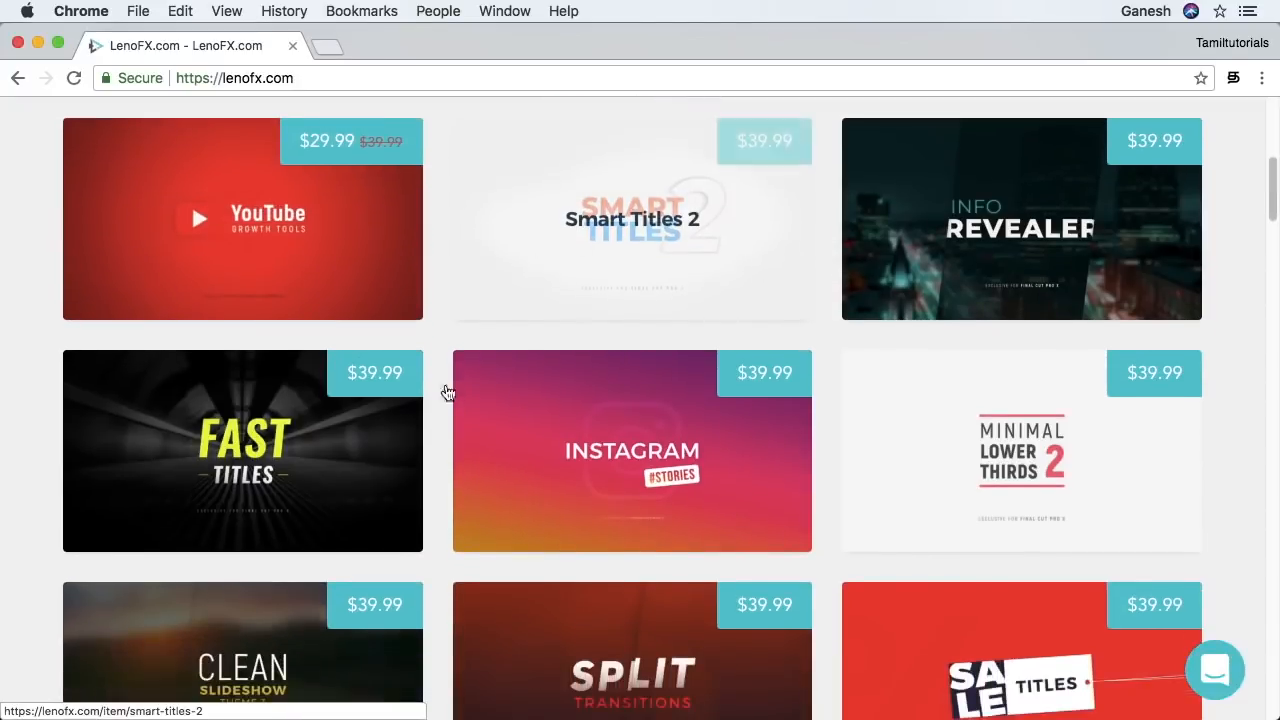
scroll(462, 376, down, 4)
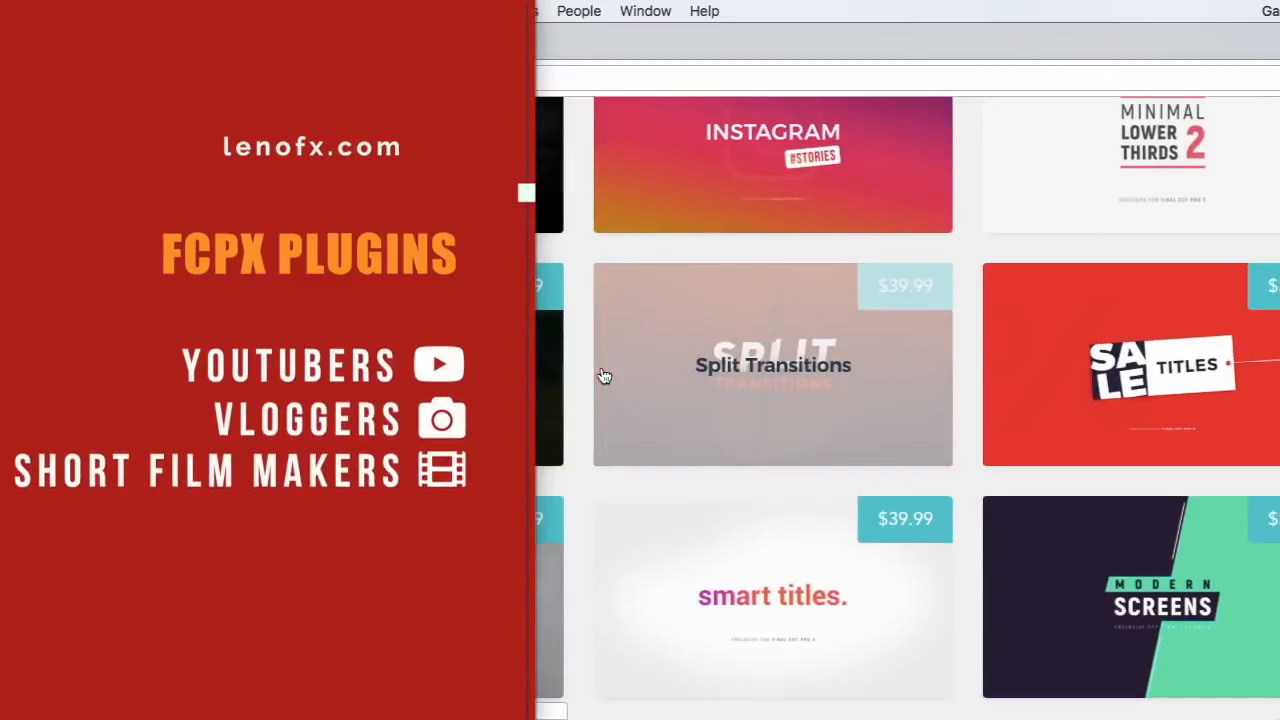
scroll(604, 376, down, 4)
scroll(685, 390, down, 6)
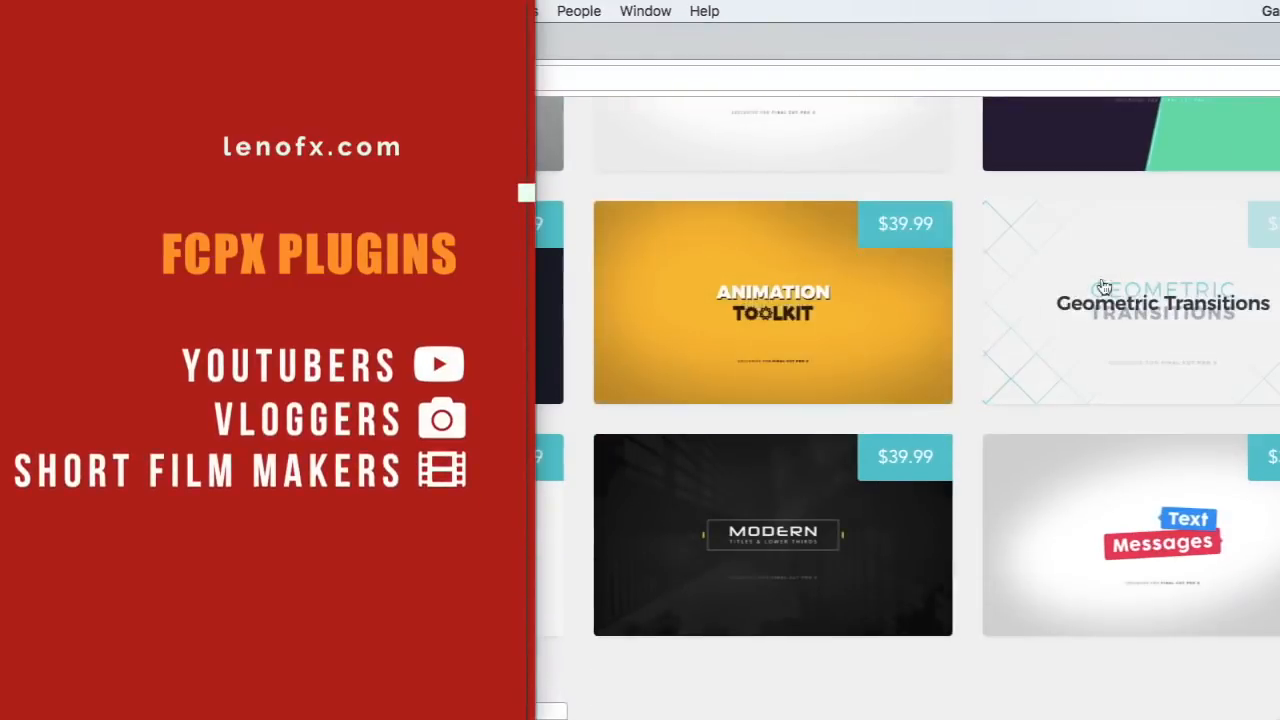
scroll(1110, 320, down, 4)
scroll(968, 322, down, 2)
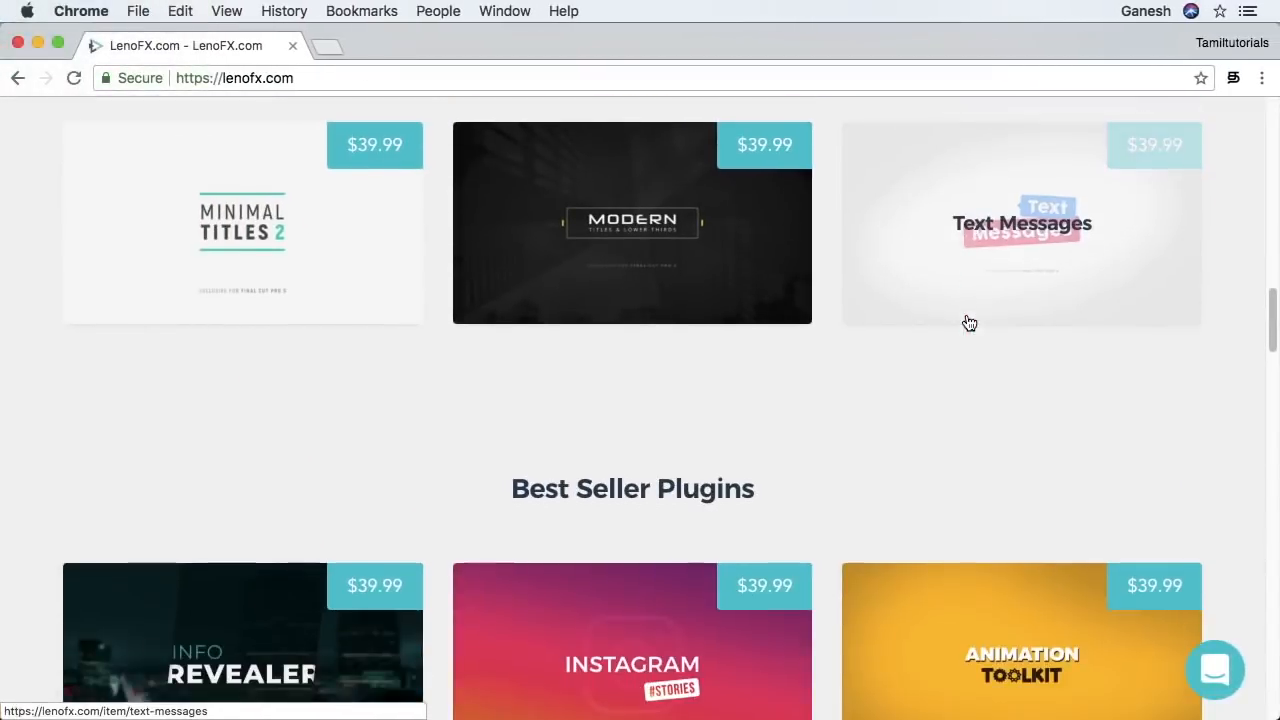
scroll(709, 394, down, 5)
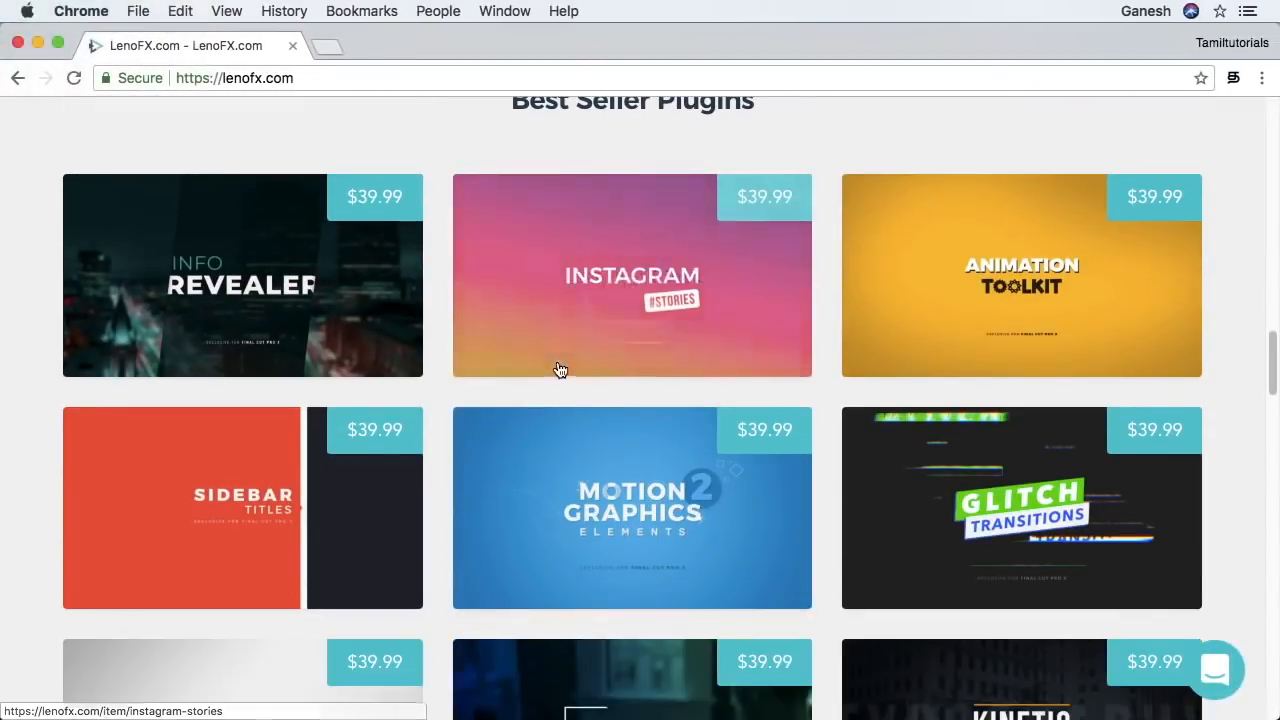
scroll(900, 291, down, 3)
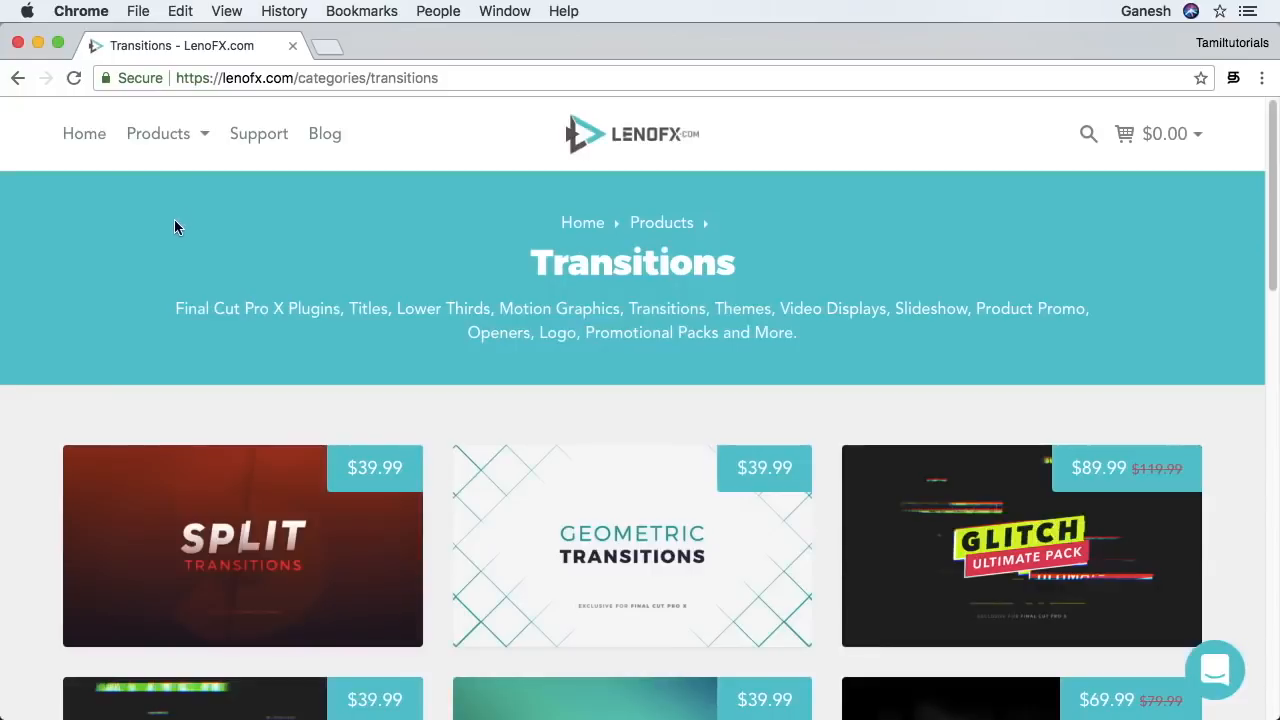
mouse_move(184, 148)
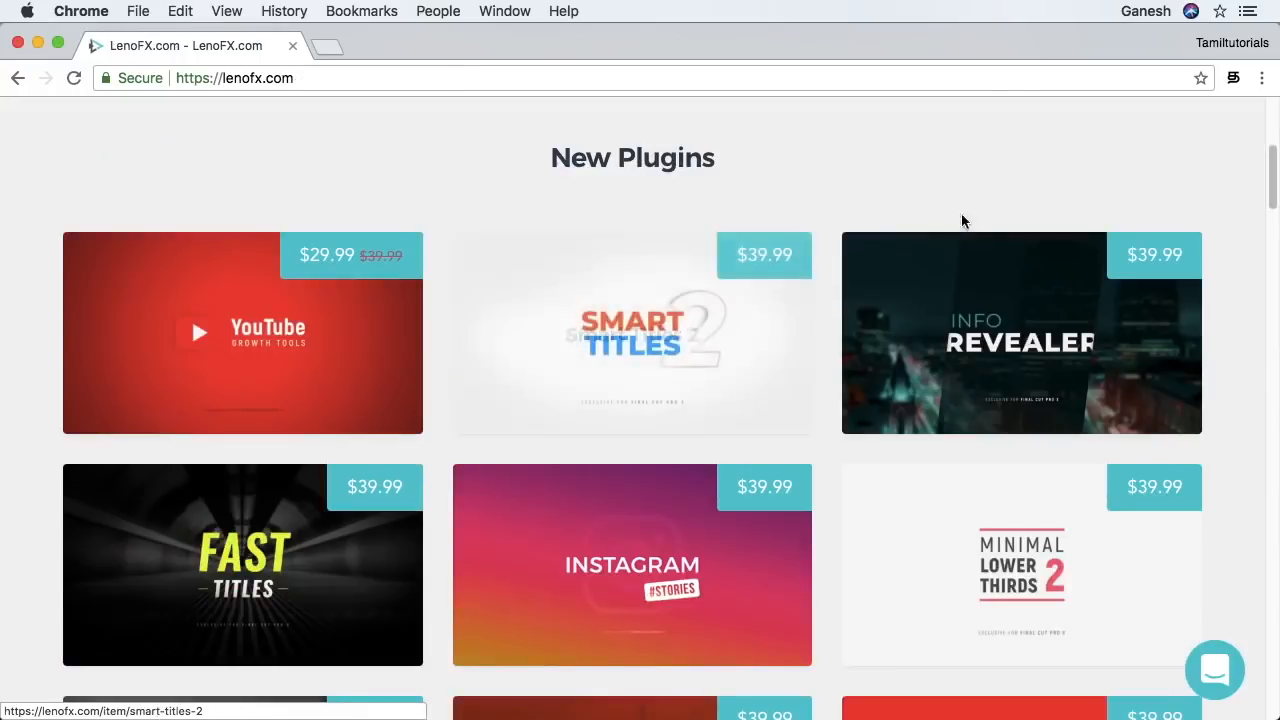
Step: Open the Info Revealer product page from the New Plugins section and play its preview video
click(950, 306)
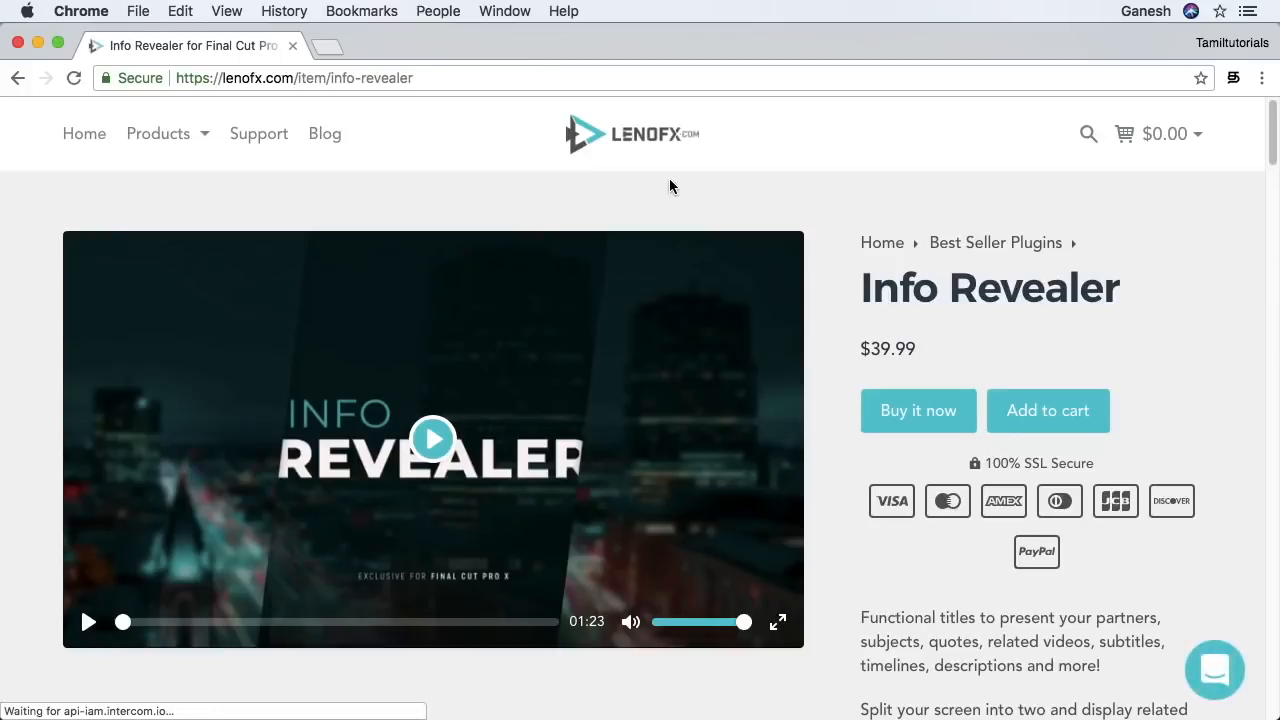
click(87, 622)
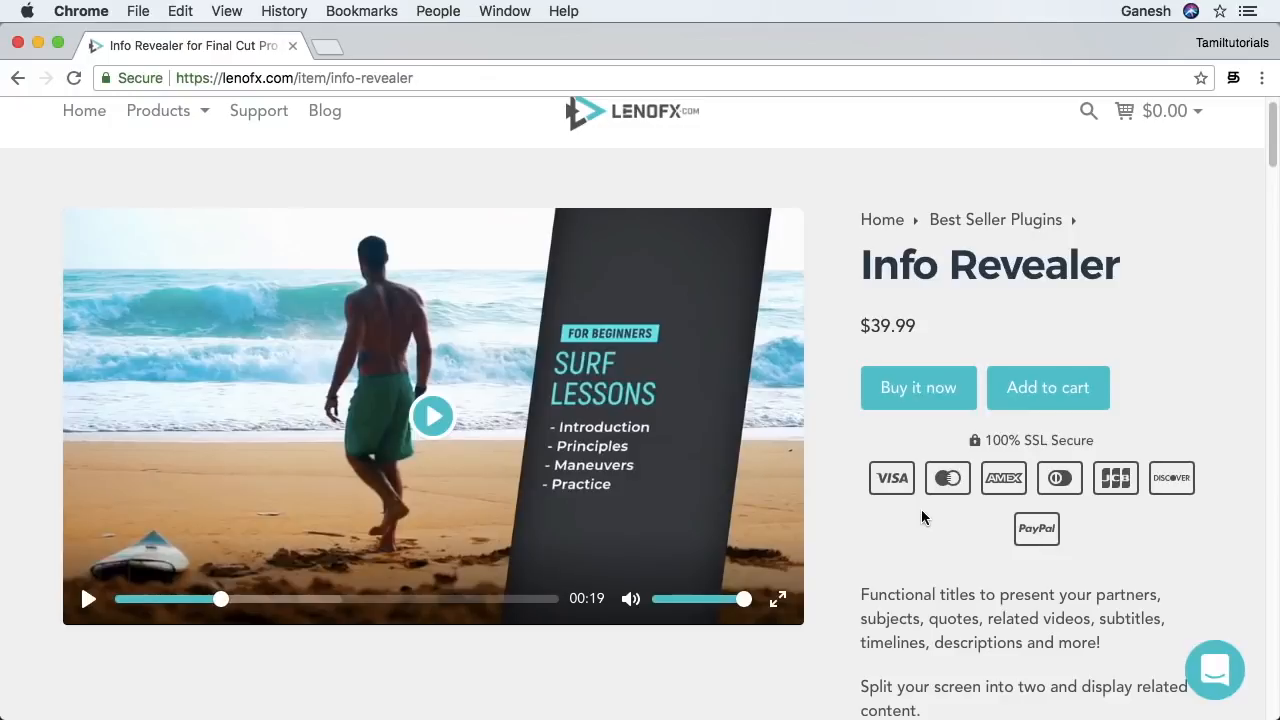
Step: Review the compatible aspect ratios, features and requirements in the Info Revealer product description
scroll(922, 516, down, 6)
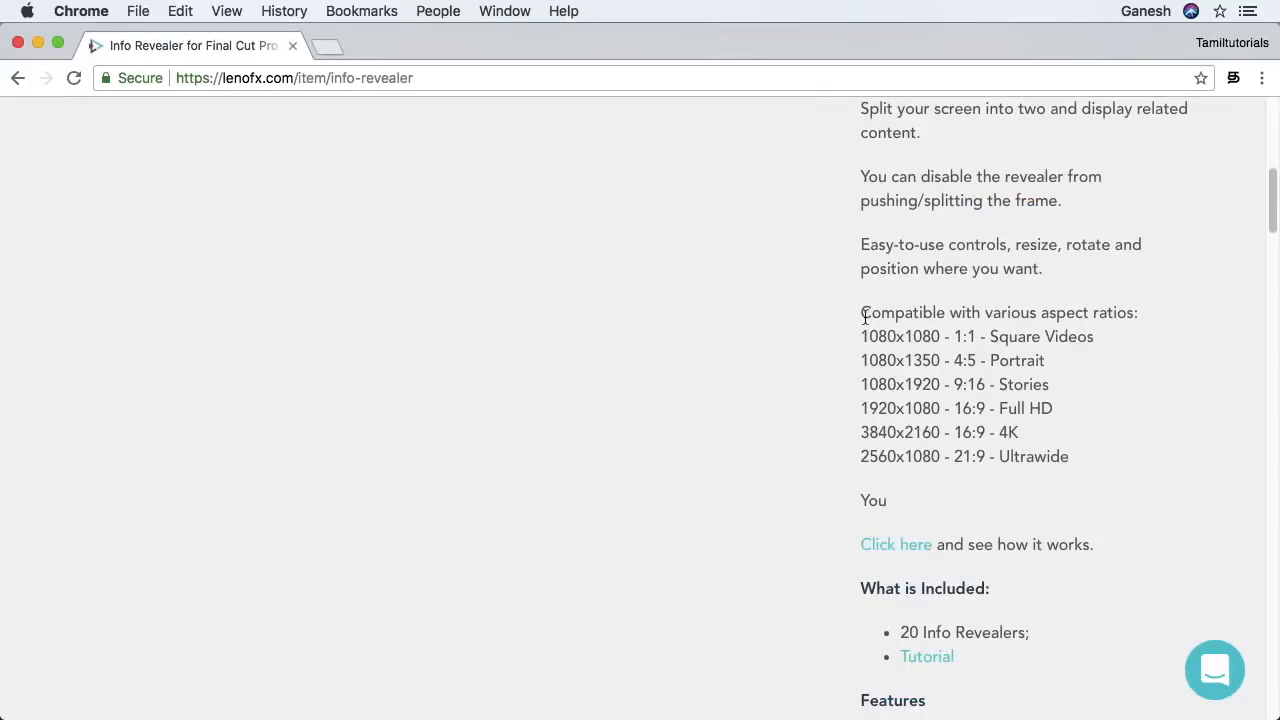
drag(862, 316, 1086, 456)
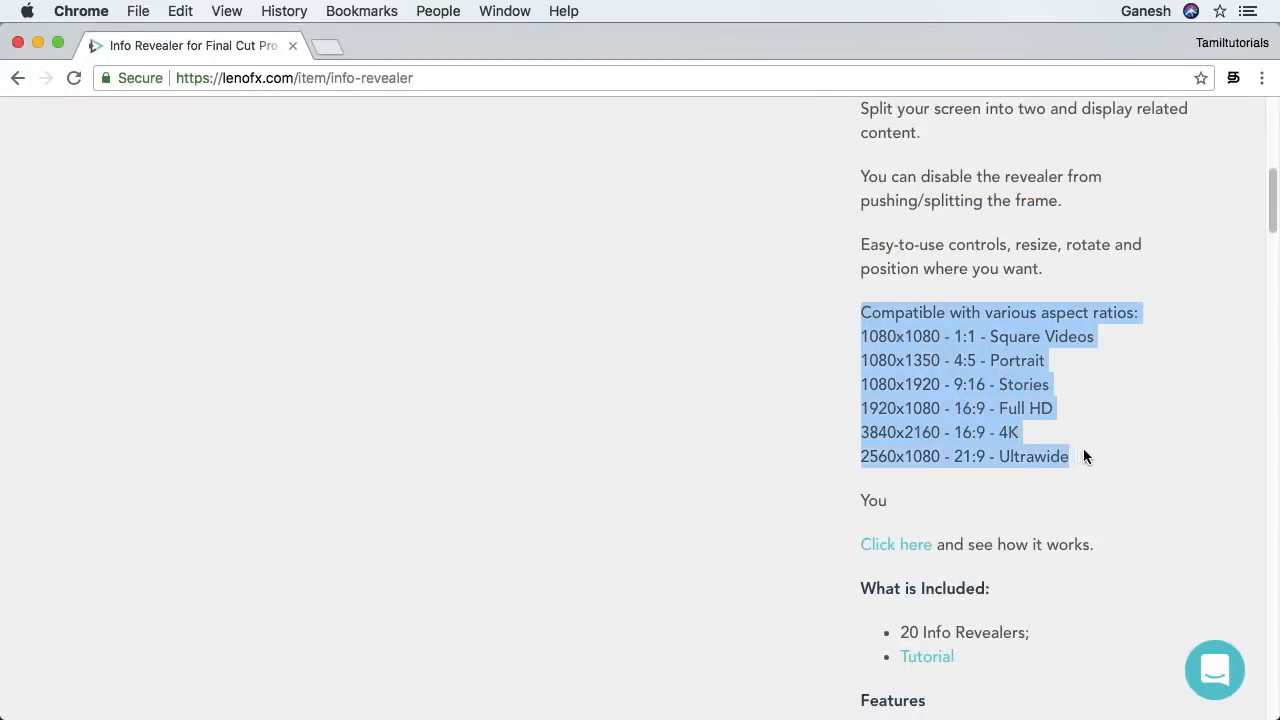
click(906, 400)
scroll(906, 400, down, 4)
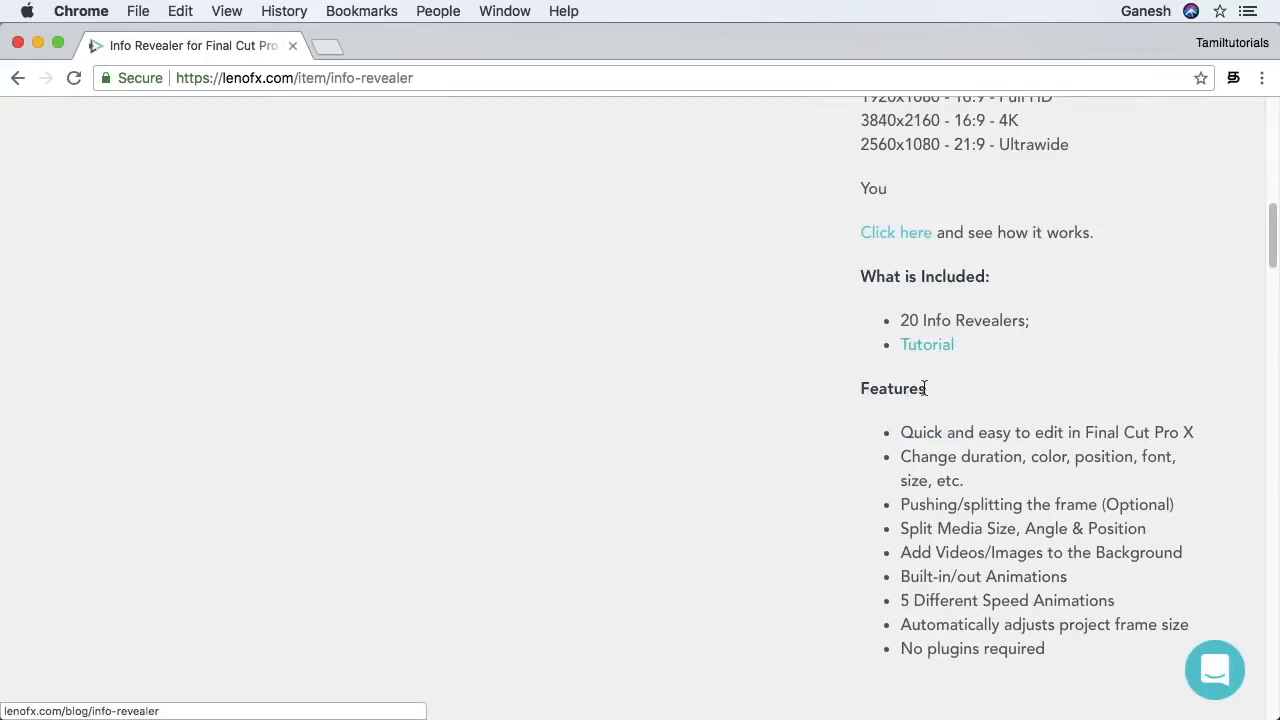
scroll(880, 434, down, 3)
drag(903, 189, 1045, 427)
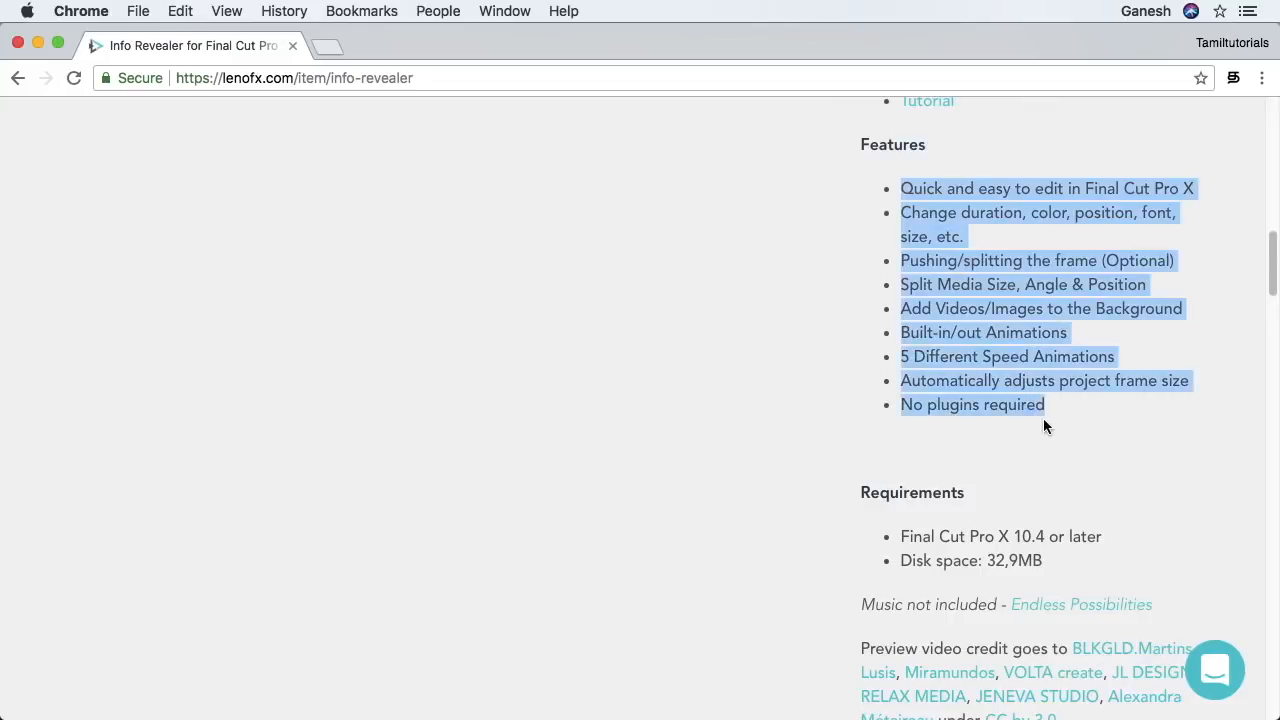
click(1045, 427)
scroll(980, 414, down, 3)
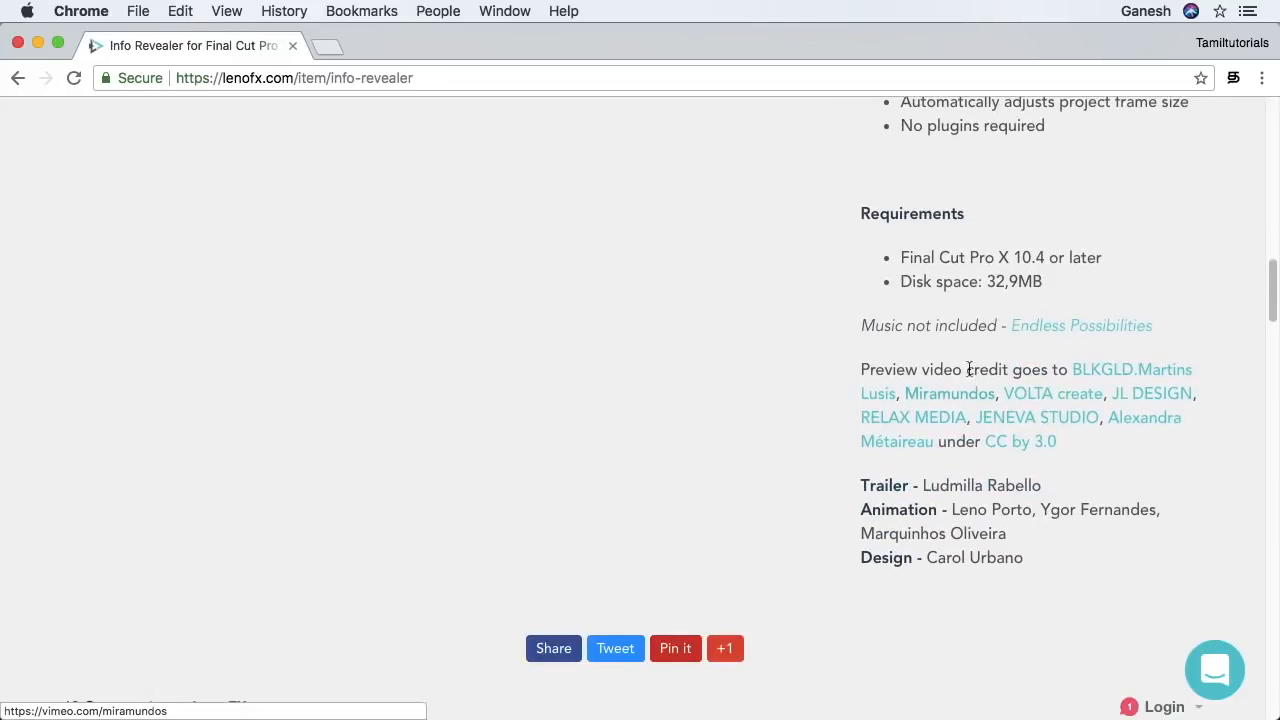
scroll(904, 256, up, 15)
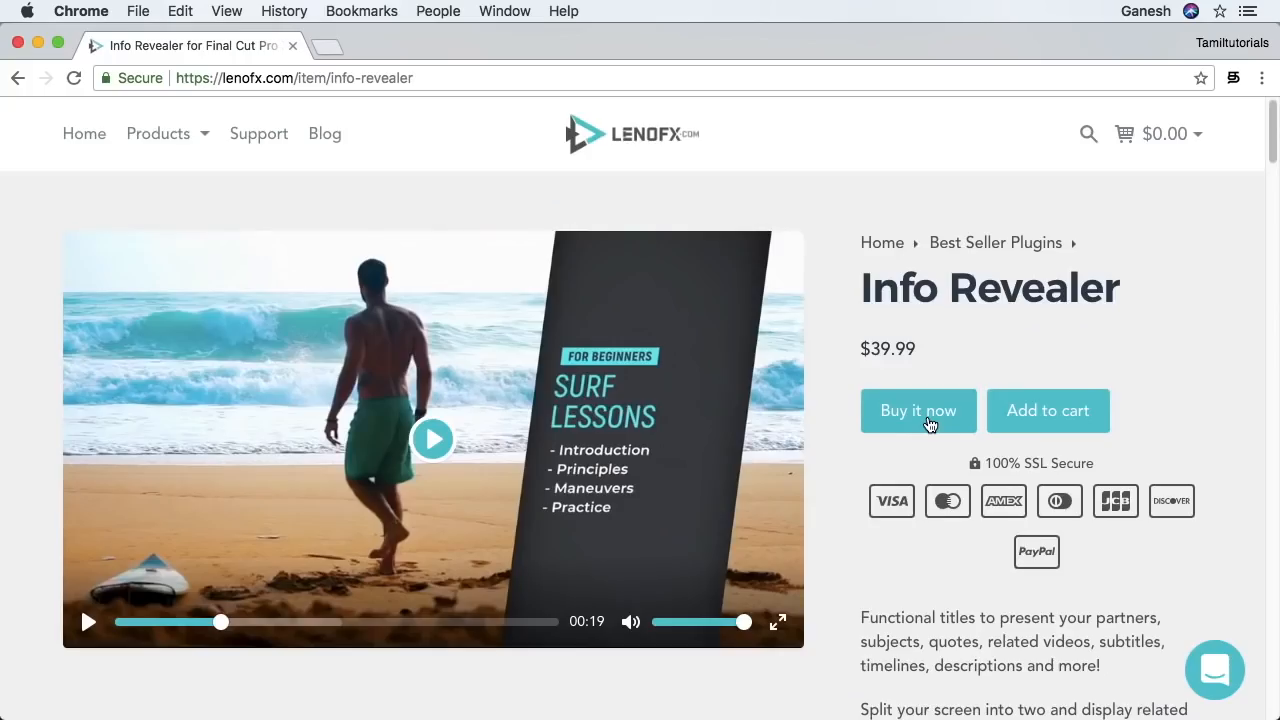
Step: Start the Info Revealer purchase and look over the first name and email fields of the checkout form
click(936, 421)
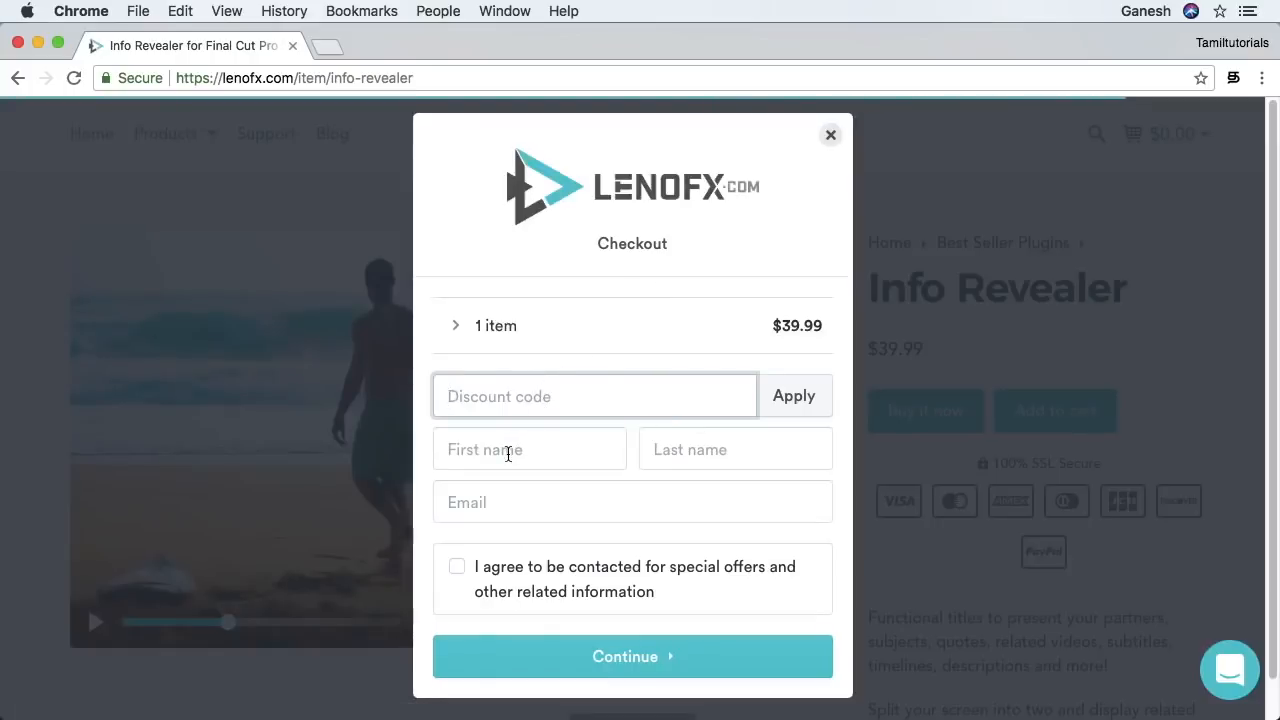
click(610, 449)
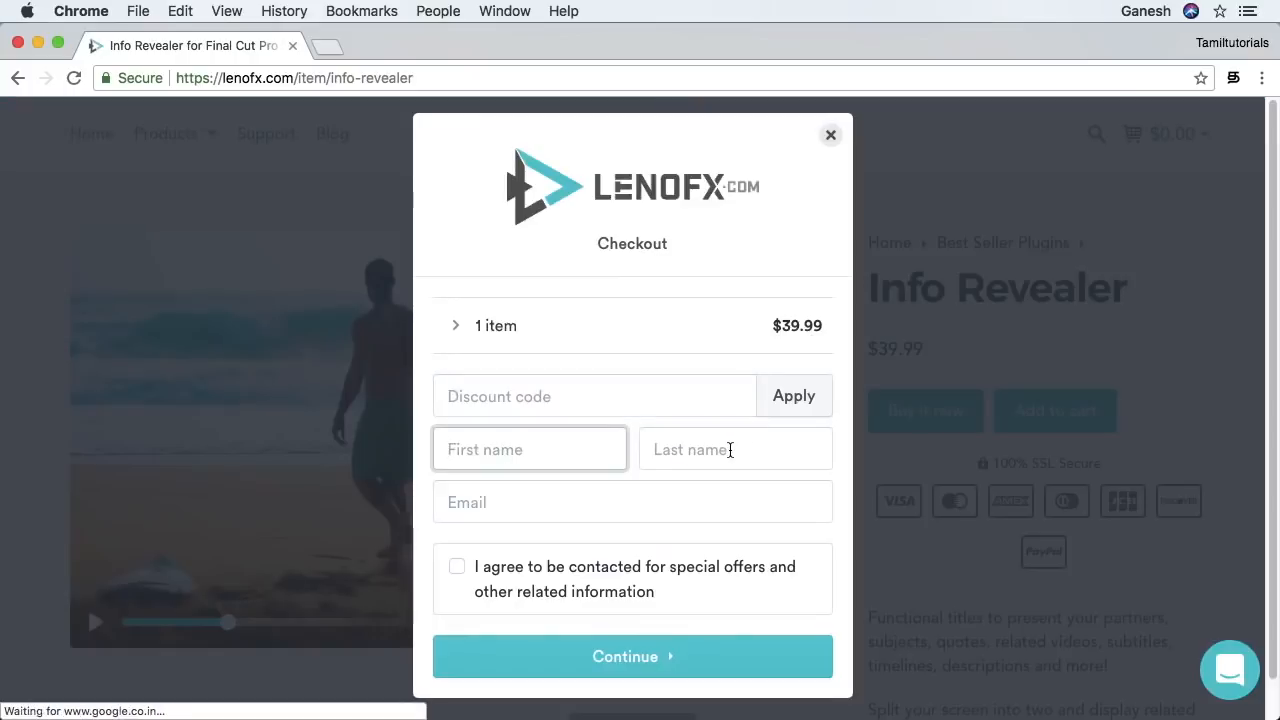
click(545, 505)
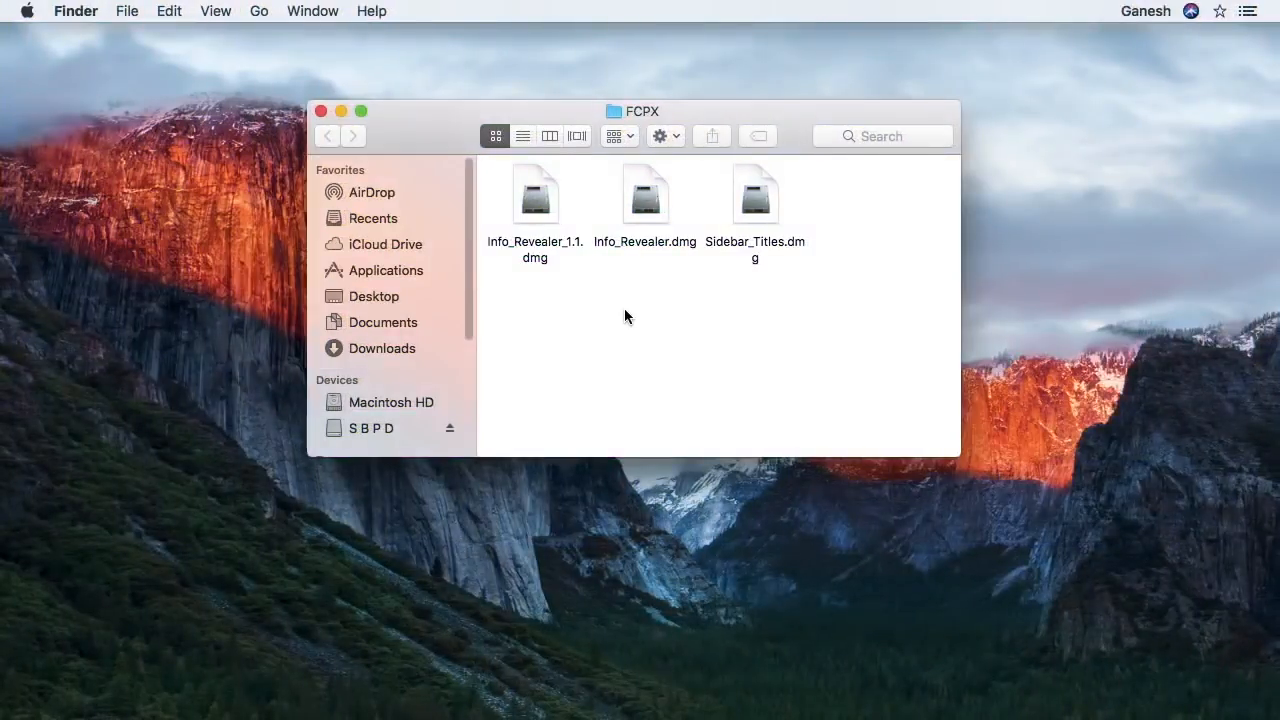
Step: In Finder, open the Sidebar_Titles.dmg disk image and check the contents of its Tutorials folder
double_click(755, 198)
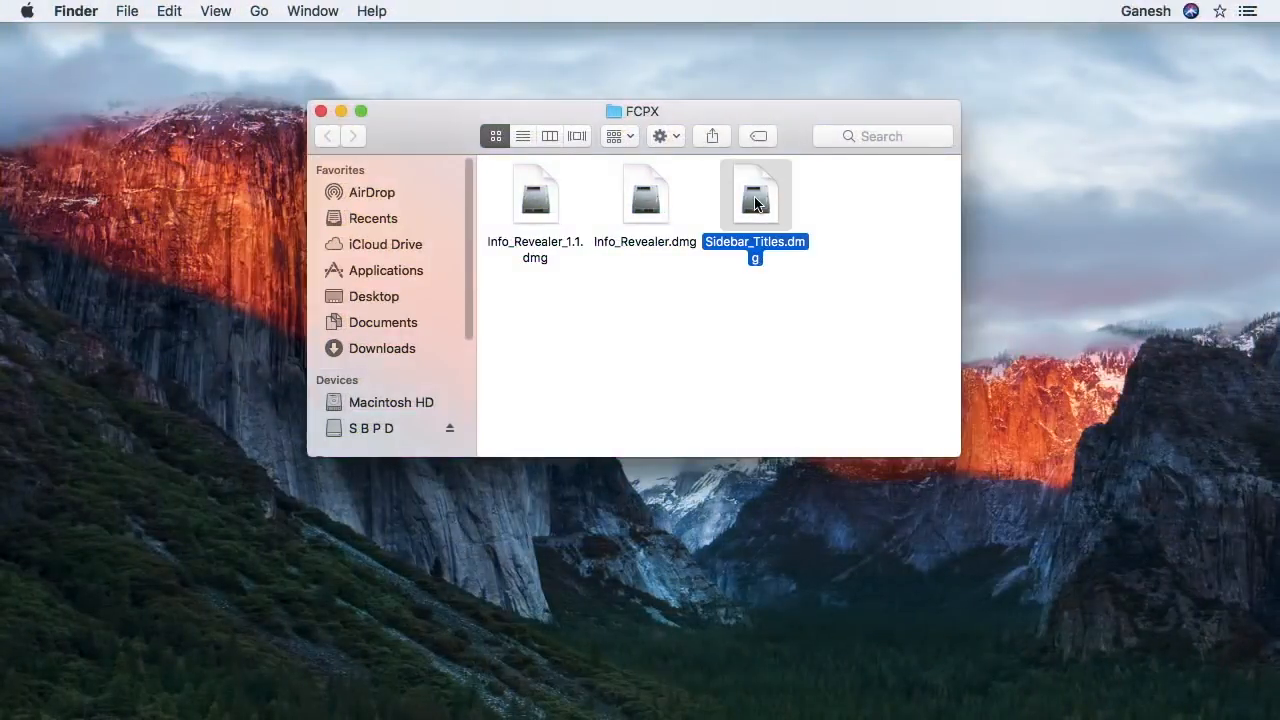
drag(532, 298, 577, 297)
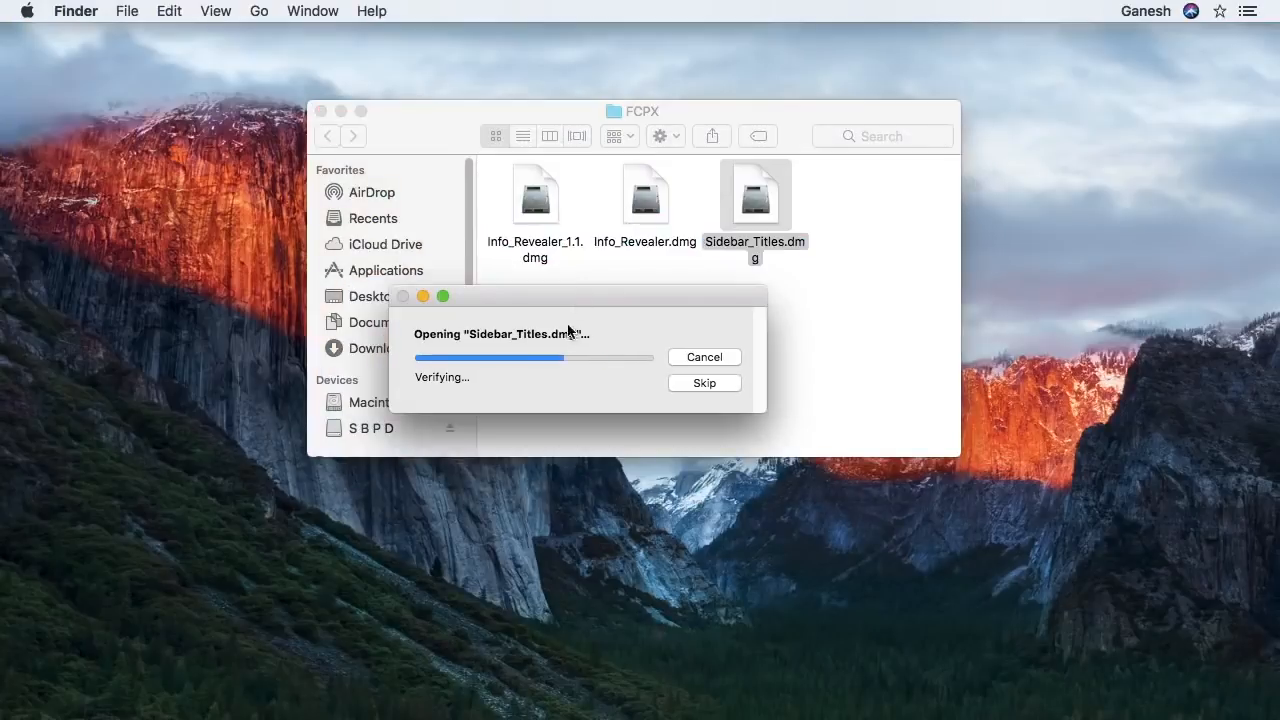
drag(433, 114, 563, 115)
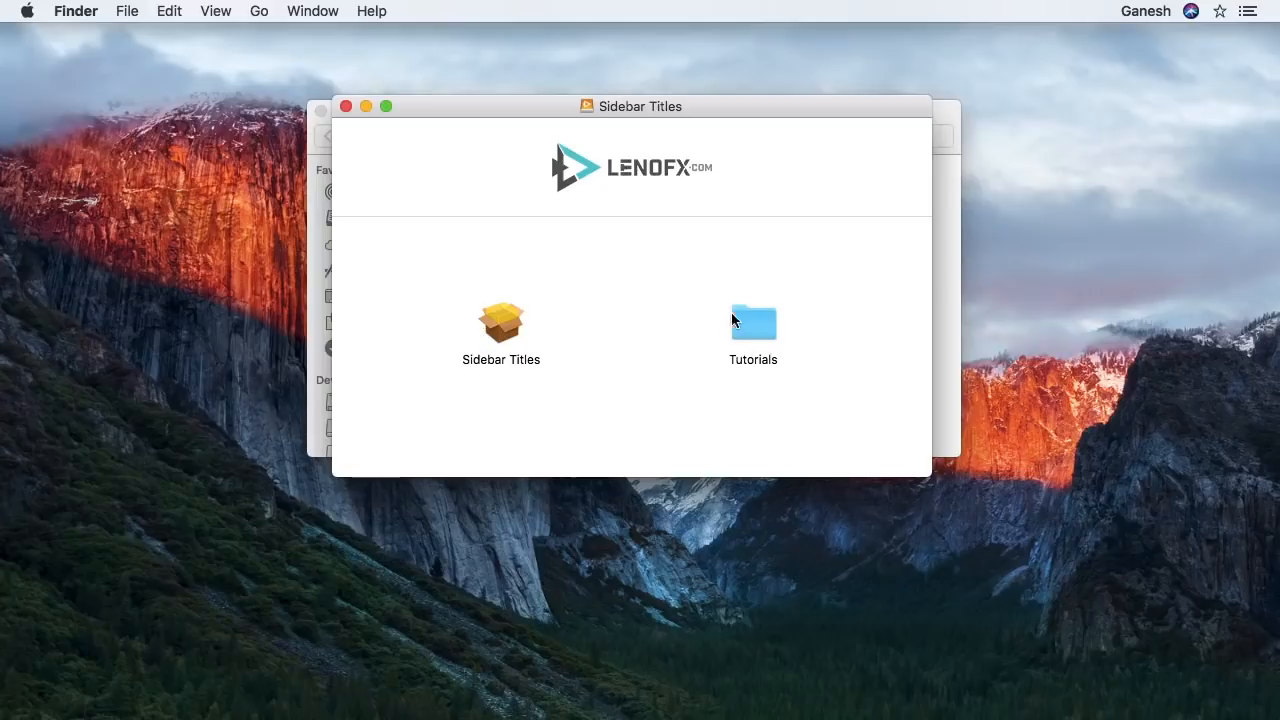
double_click(753, 328)
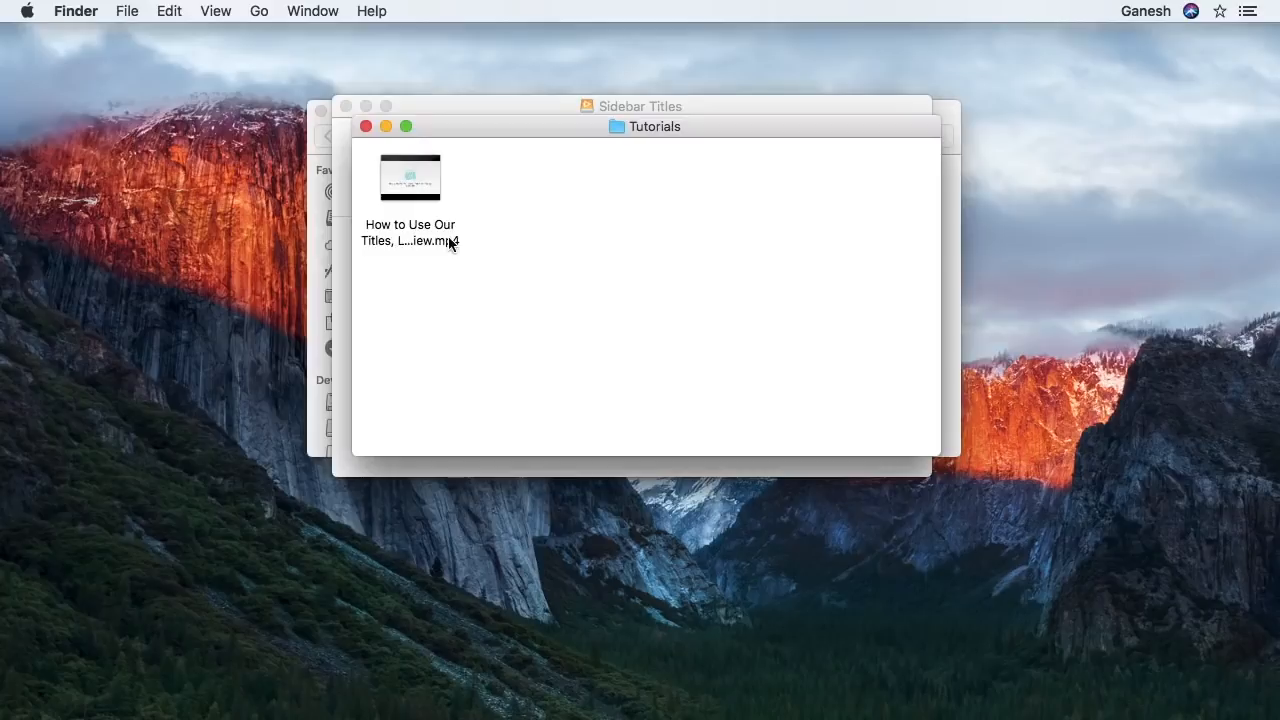
key(super+w)
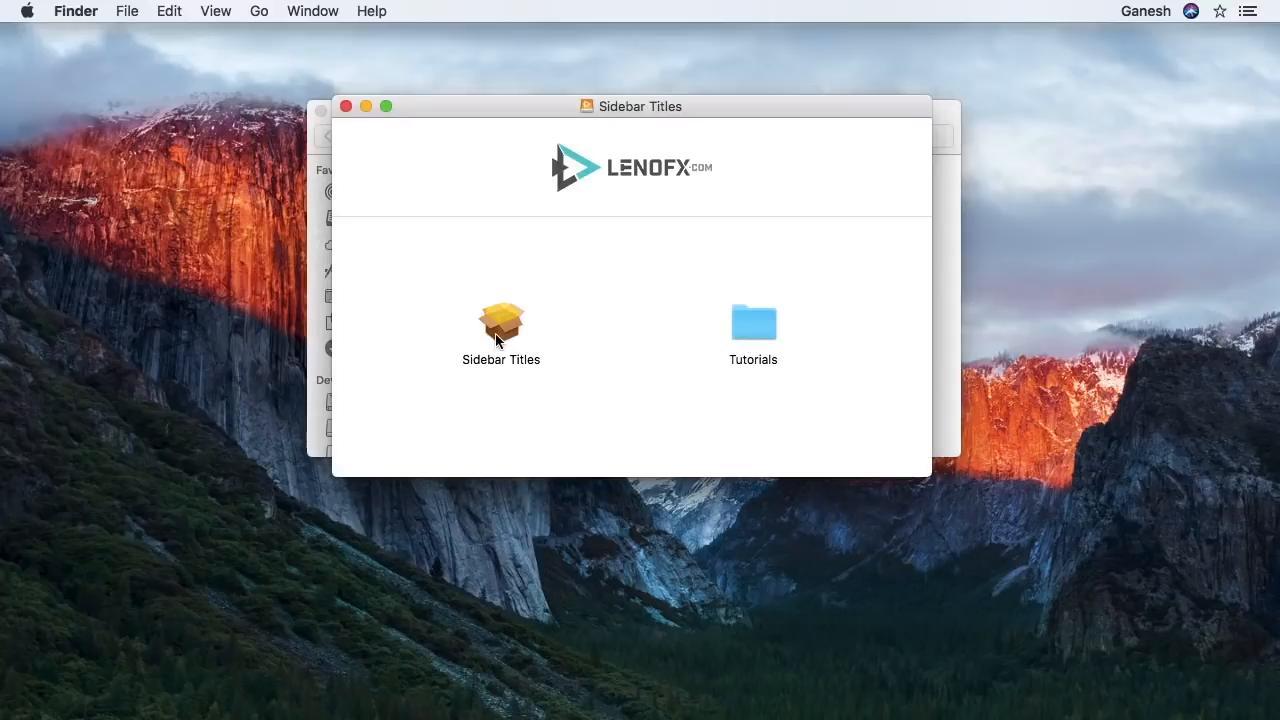
Step: Run the Sidebar Titles installer, agree to the software license and start the standard installation on Macintosh HD
double_click(529, 358)
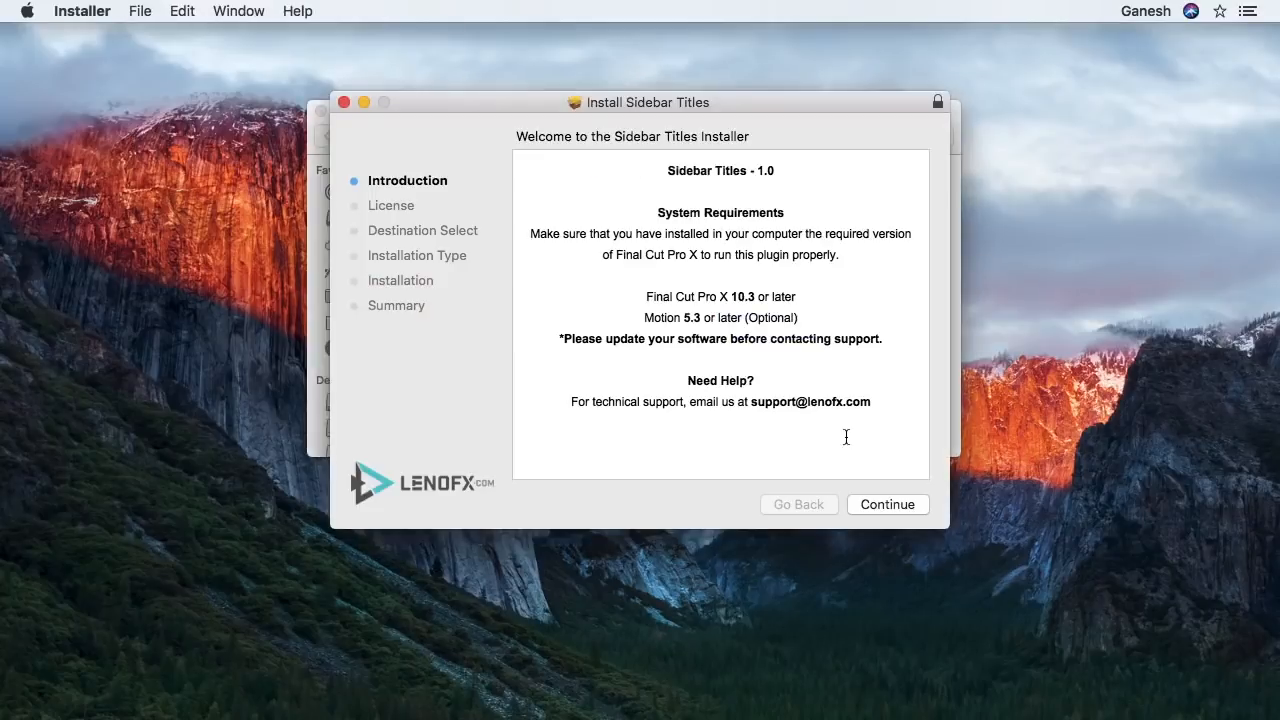
click(886, 505)
click(889, 503)
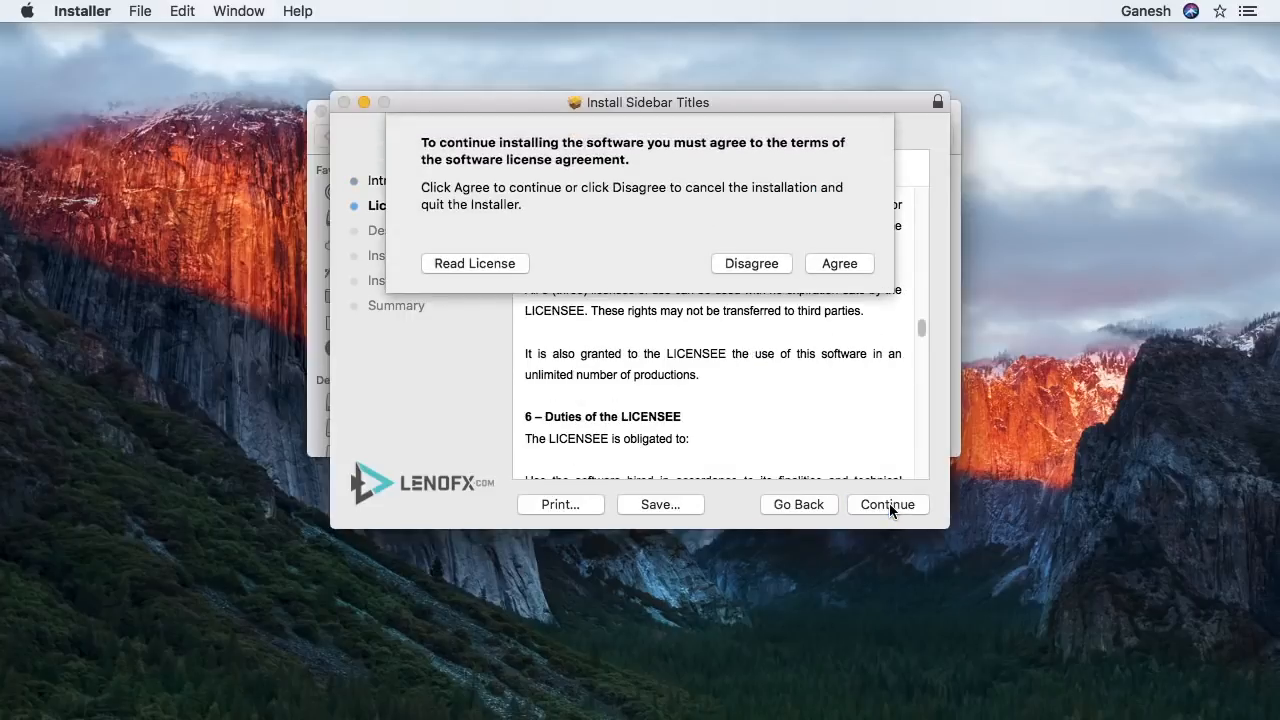
click(840, 264)
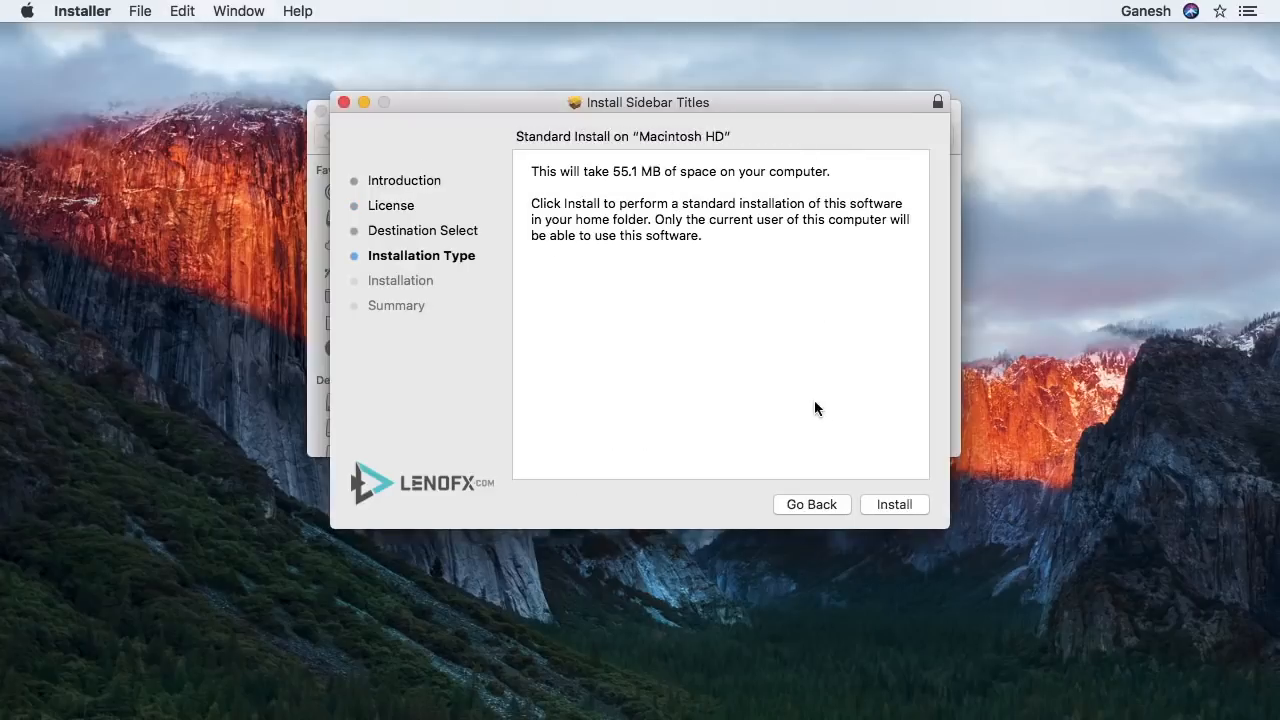
click(886, 504)
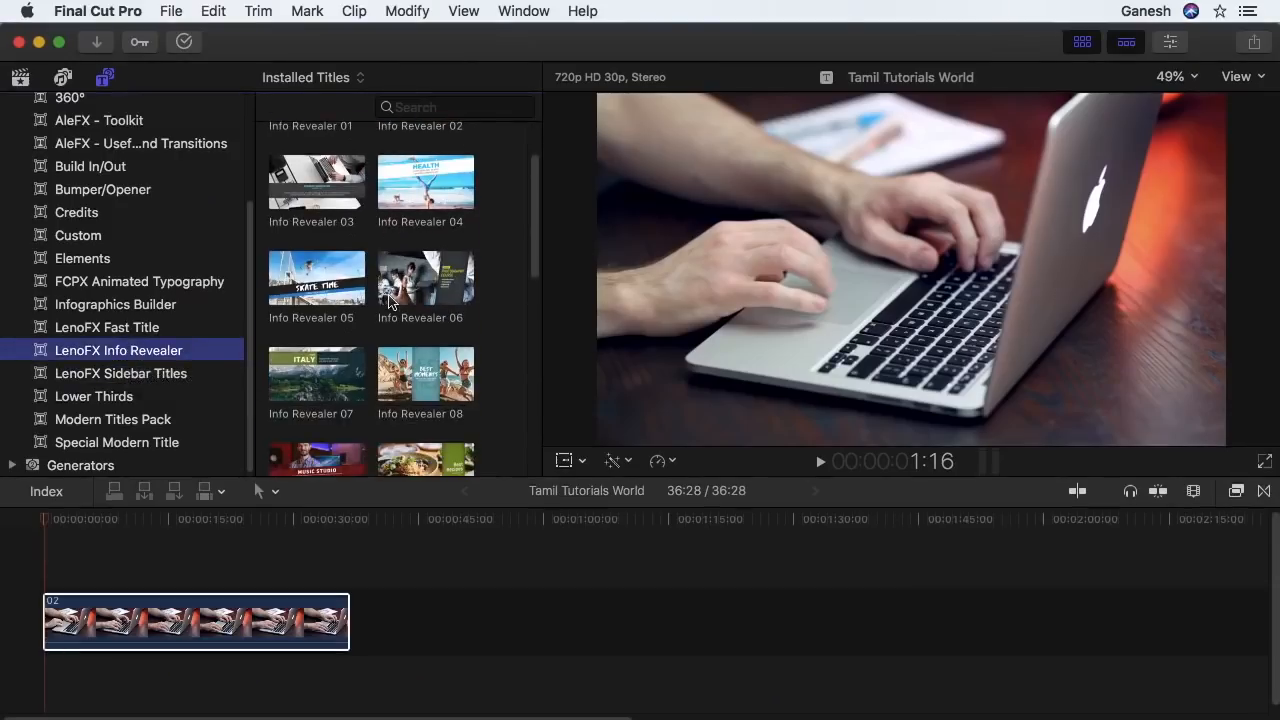
Step: In Final Cut Pro, look through the titles in the LenoFX Info Revealer and LenoFX Sidebar Titles categories
scroll(390, 300, up, 2)
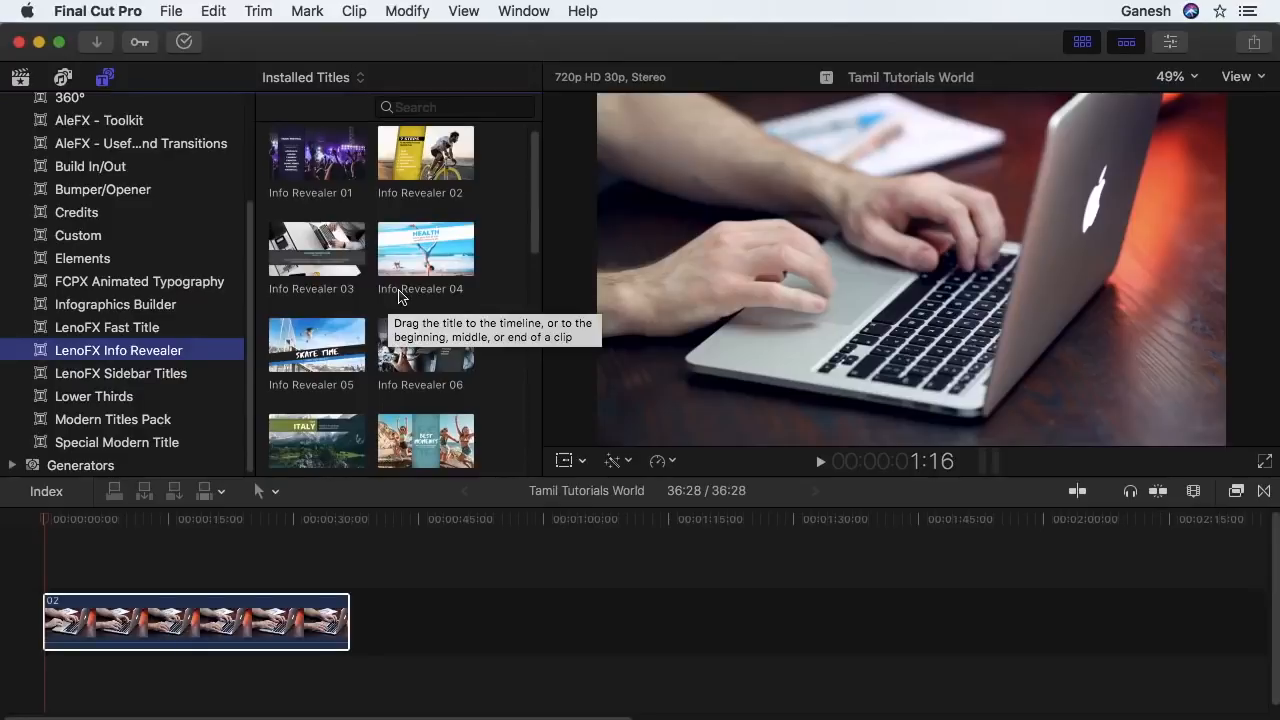
click(152, 374)
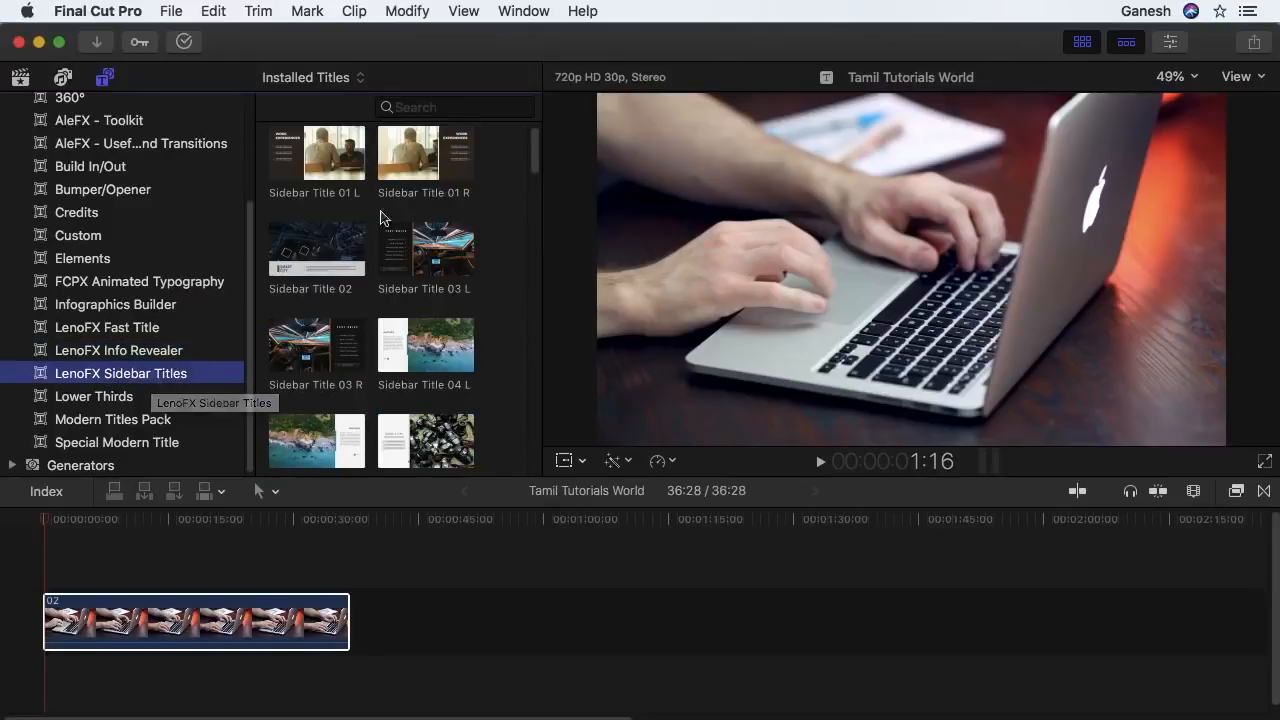
click(318, 172)
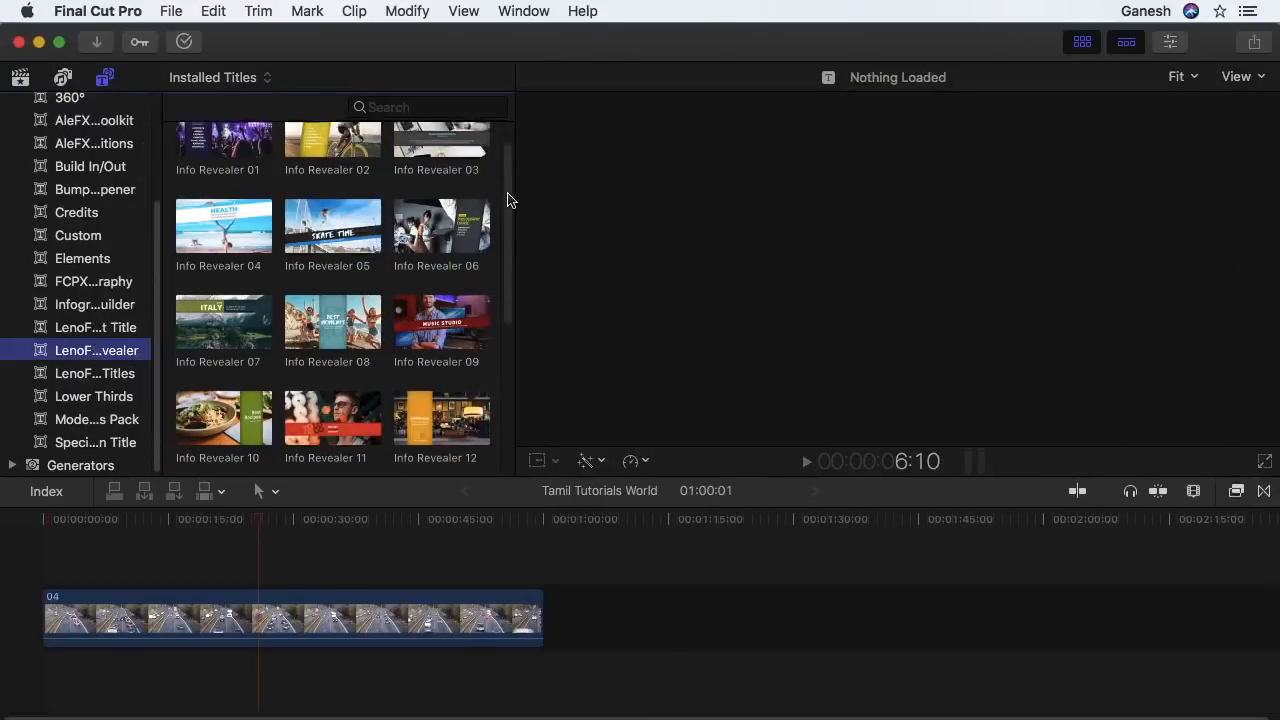
Step: Add the Info Revealer 01 title above the road traffic clip at about 27 seconds and play it back
drag(509, 194, 509, 316)
drag(224, 166, 272, 577)
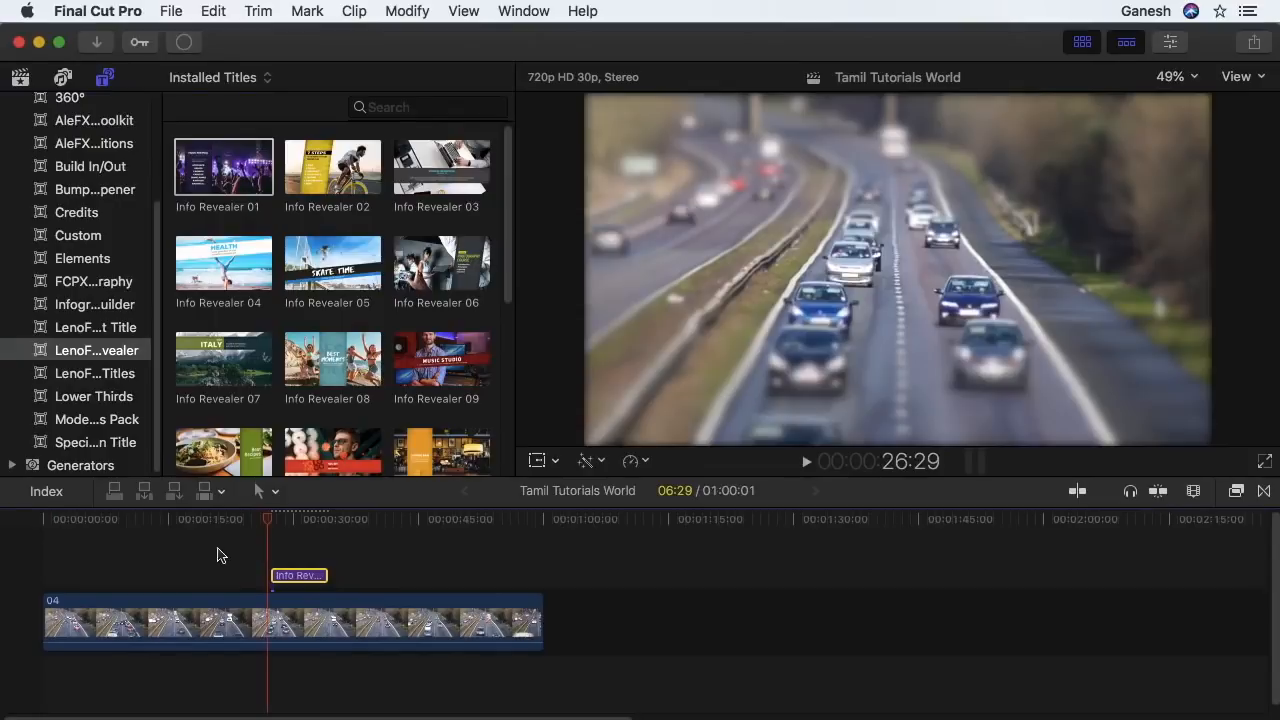
key(space)
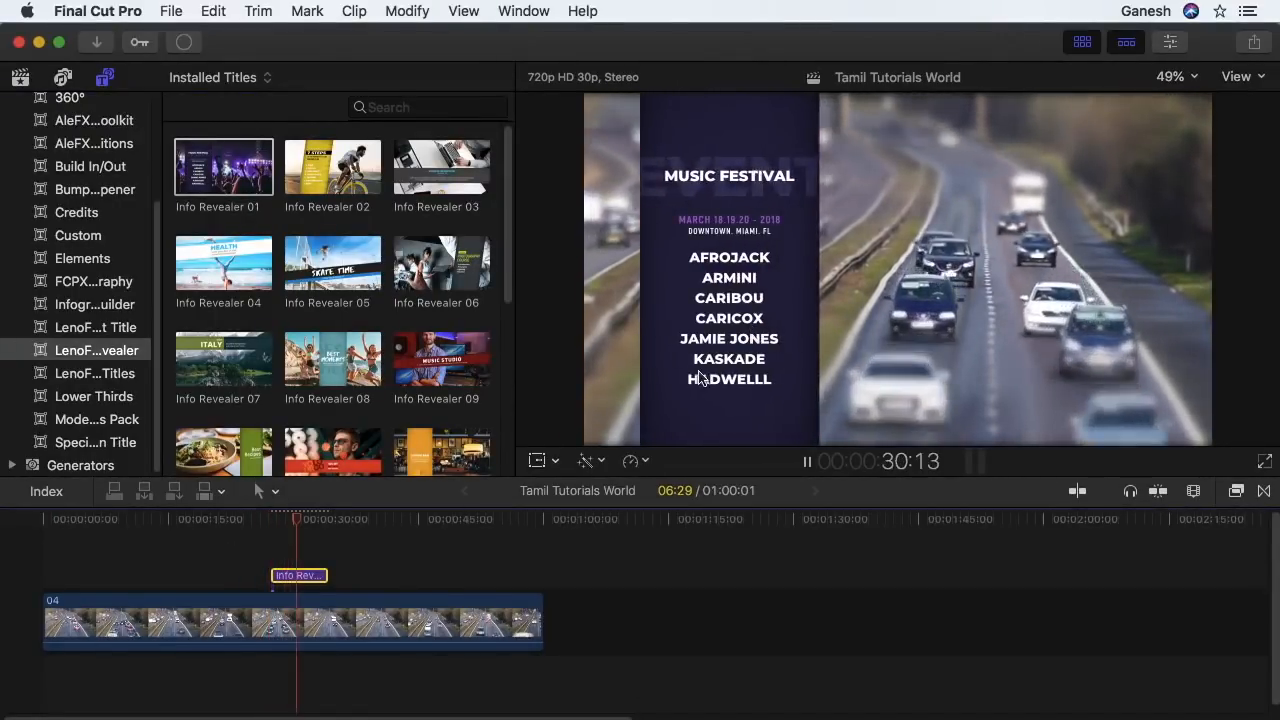
key(space)
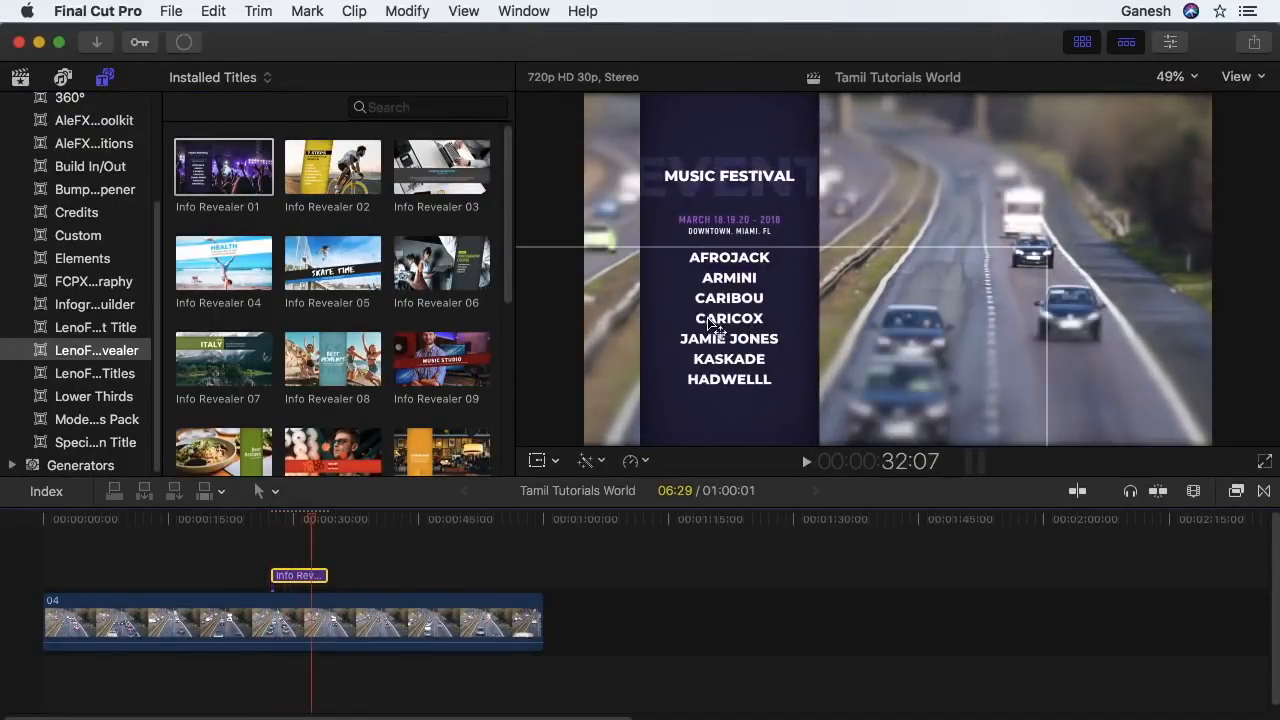
Step: Replace the title's MUSIC FESTIVAL heading with the person's first name and play the title from about 27 seconds
double_click(717, 177)
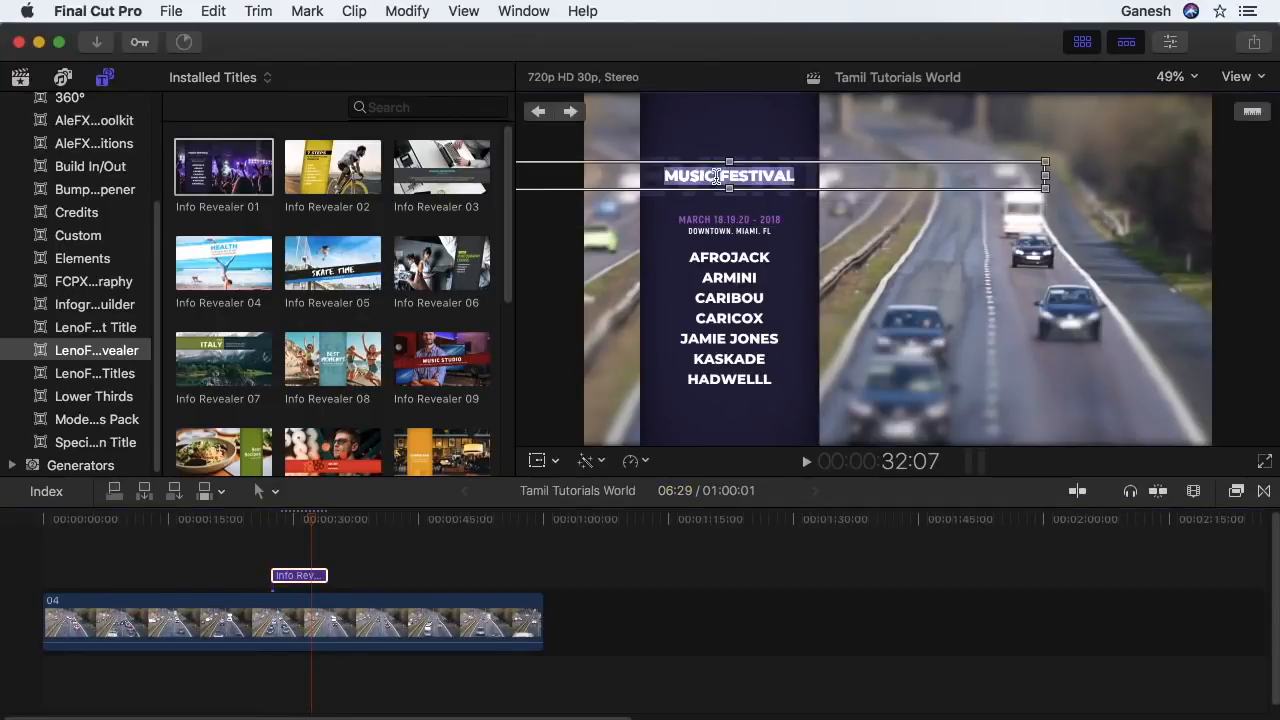
text(GANESH)
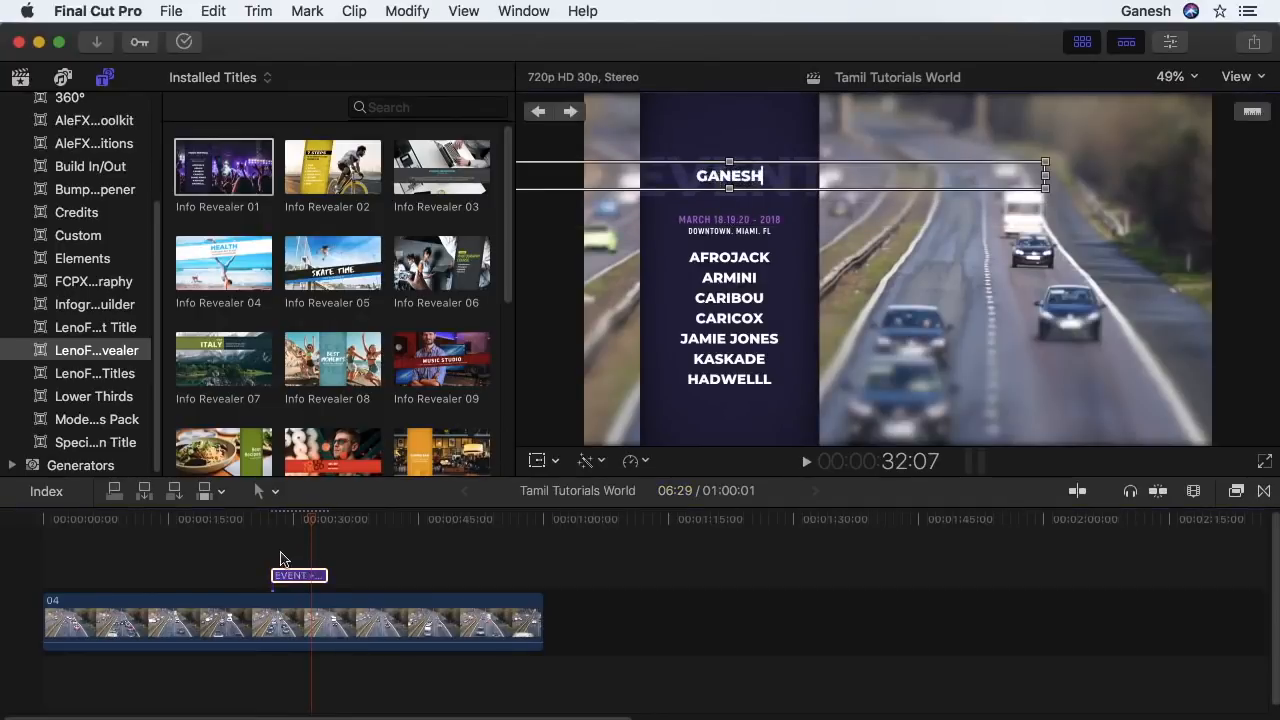
click(281, 551)
drag(281, 522, 270, 521)
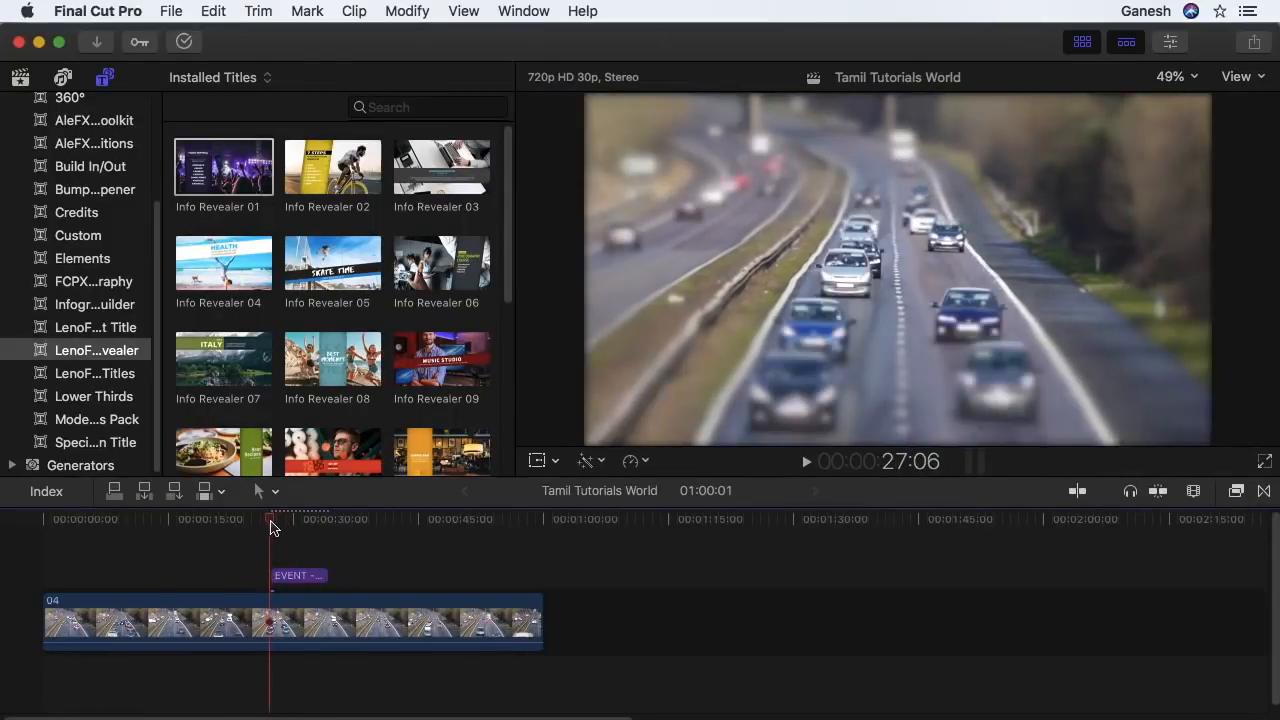
key(space)
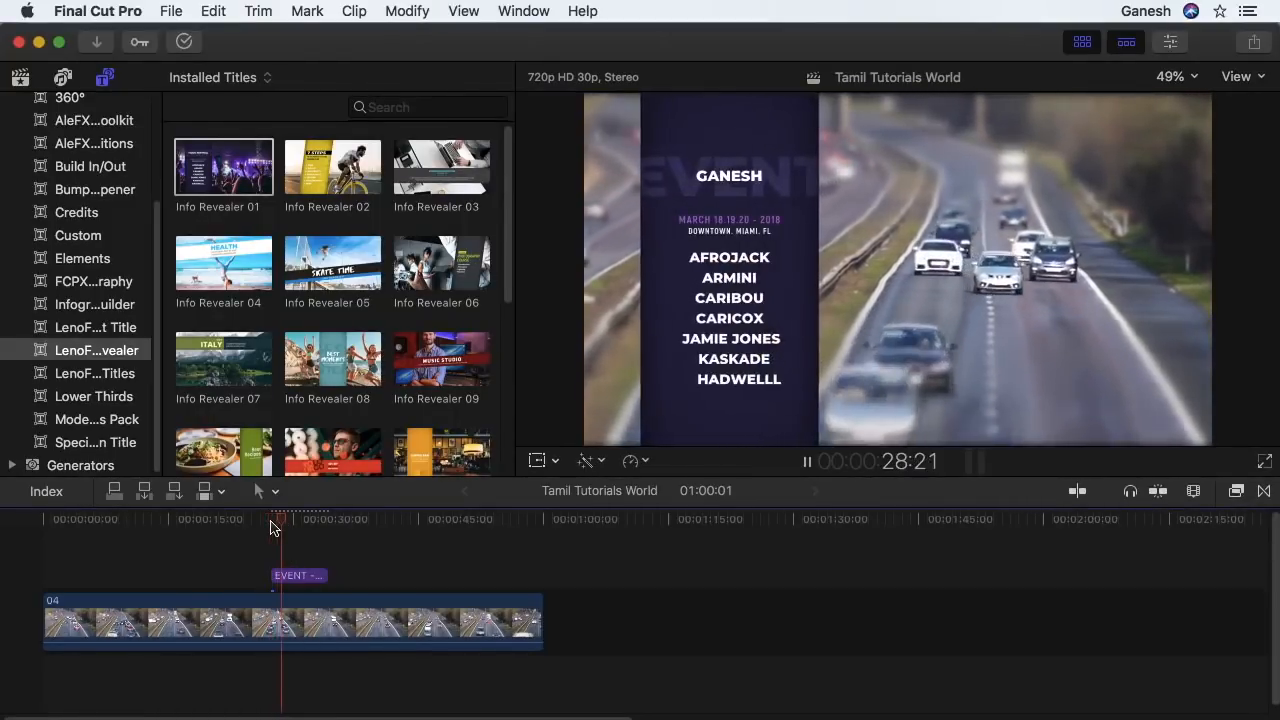
Step: Open the title's published parameters, set the revealer Size to about 60 and check the Animation Speed options, keeping Smooth
click(292, 575)
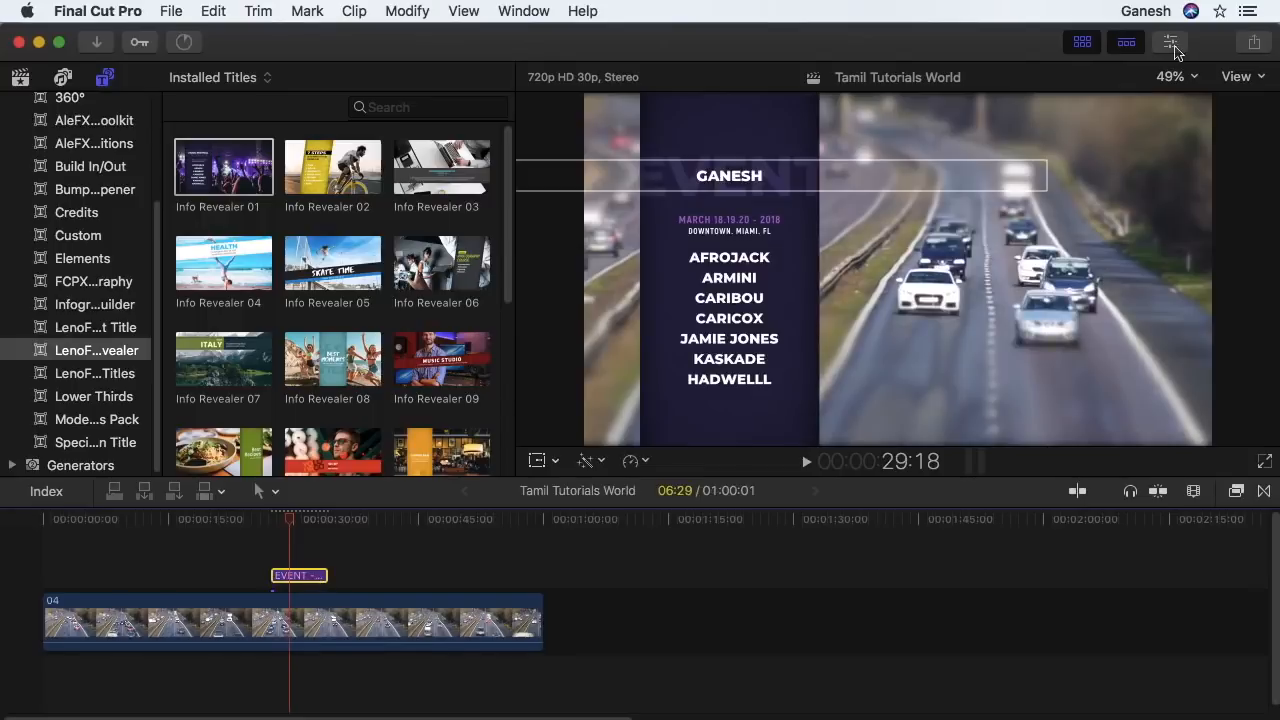
click(1172, 48)
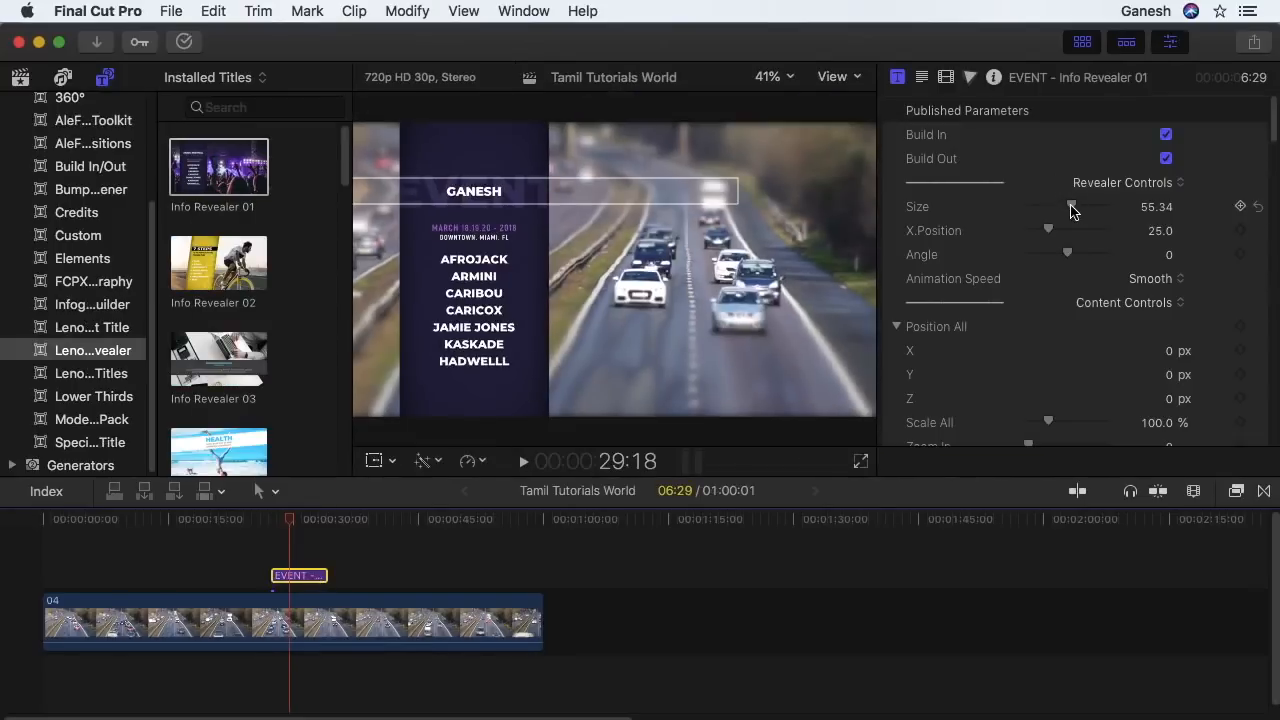
mouse_move(1071, 206)
mouse_down()
mouse_move(1088, 215)
mouse_move(1076, 210)
mouse_up()
scroll(960, 283, down, 2)
click(1145, 247)
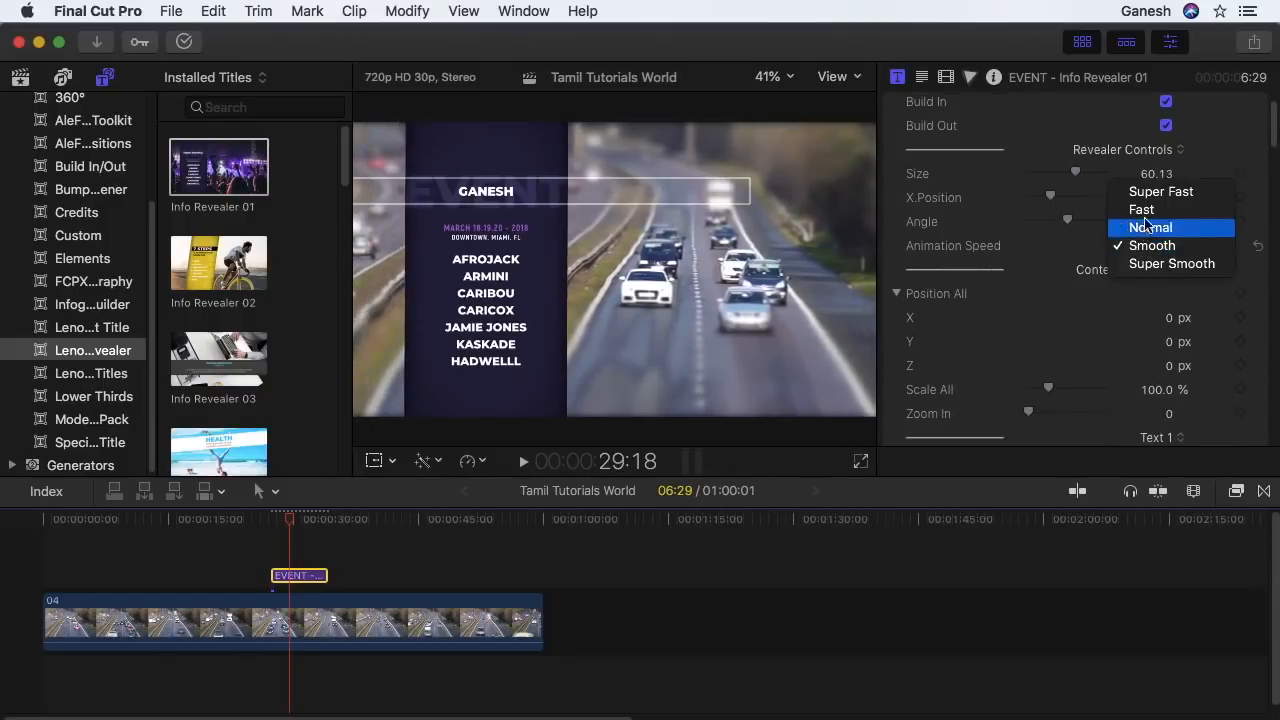
click(1035, 255)
Step: Replace the title's Text 1 with FCPX and Text 3 with Tamil Tutorials World
scroll(1030, 314, down, 5)
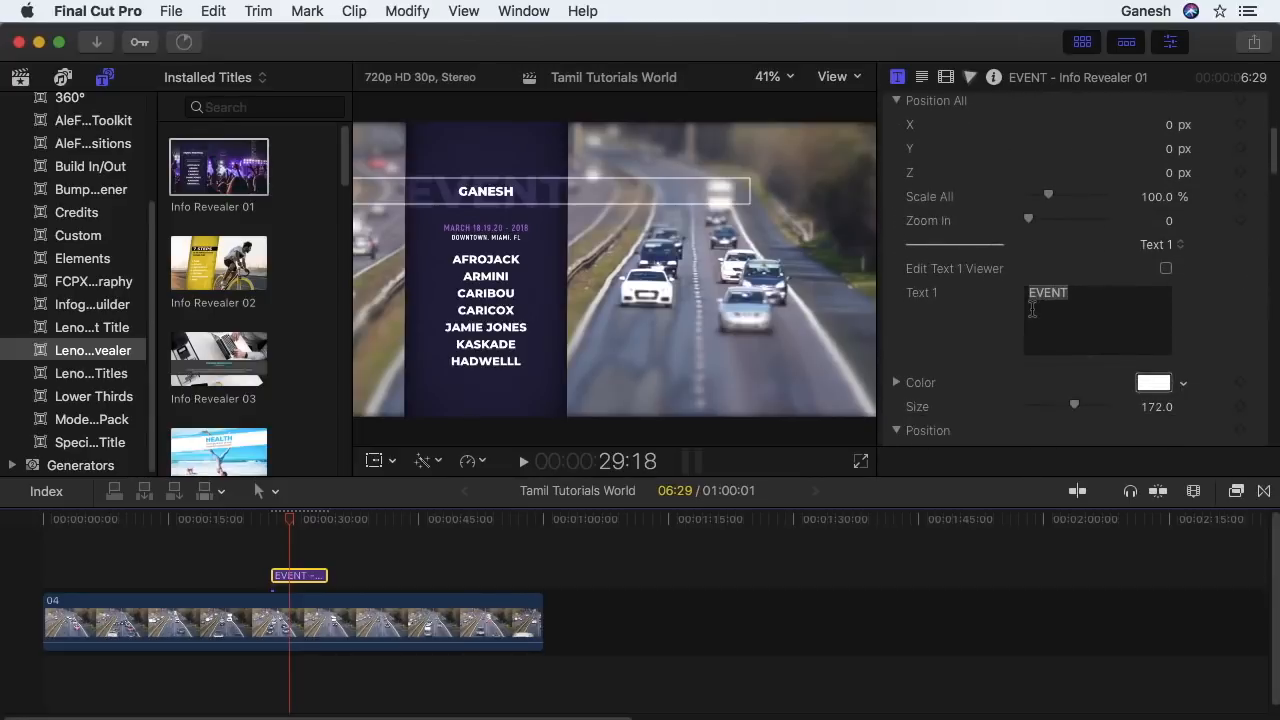
text(FCPX)
key(Tab)
key(Tab)
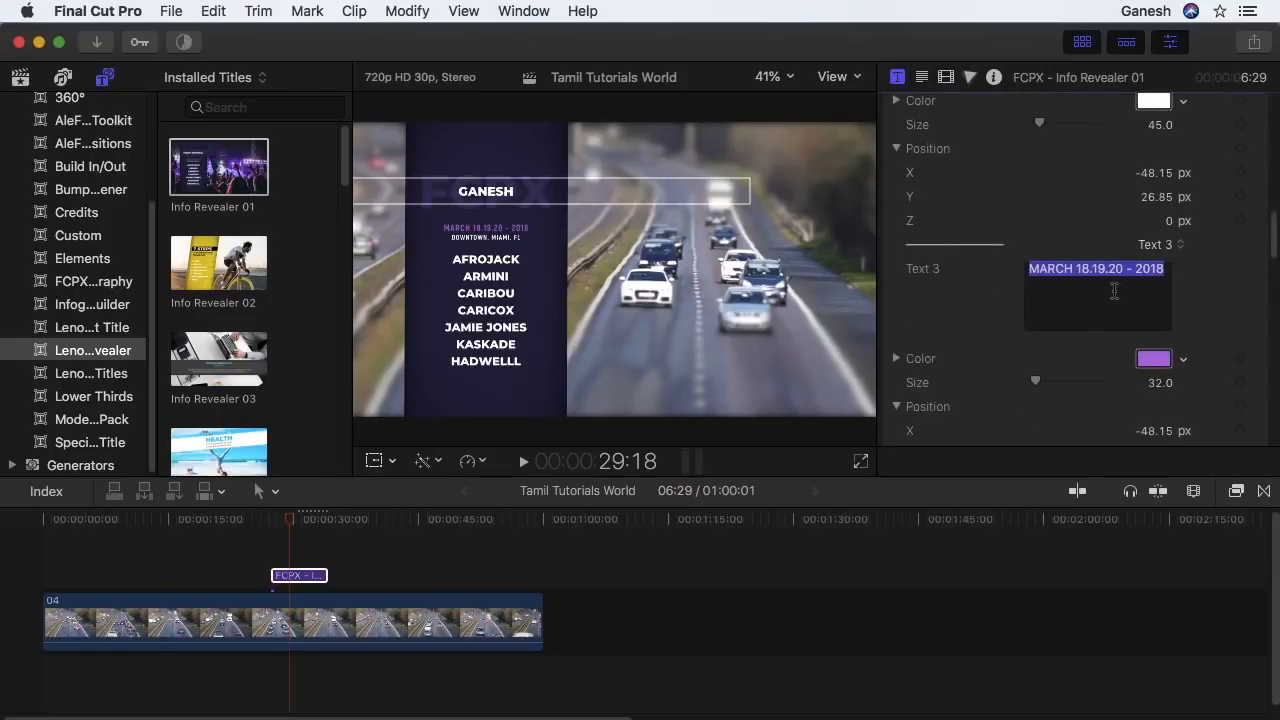
text(Tamil Tut)
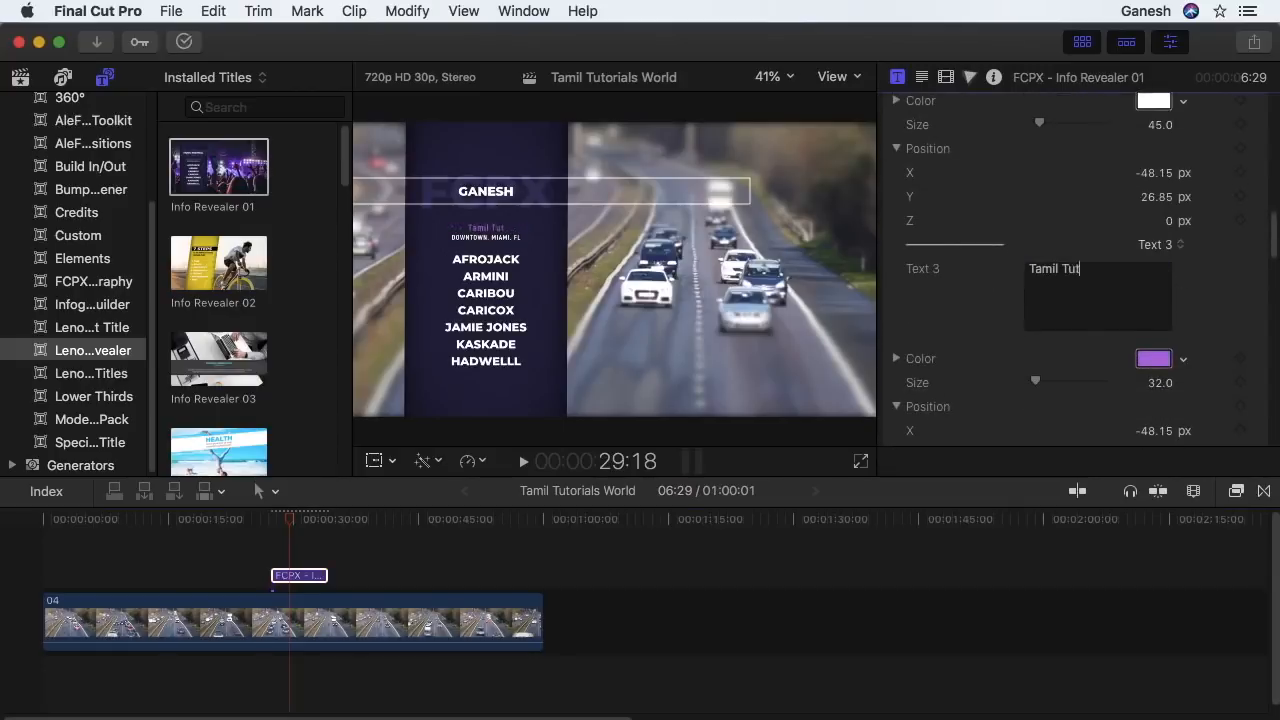
text(orials World)
Step: Recolor the Text 3 line to turquoise with the color wheel and enlarge it to a size of about 50
scroll(1058, 325, down, 2)
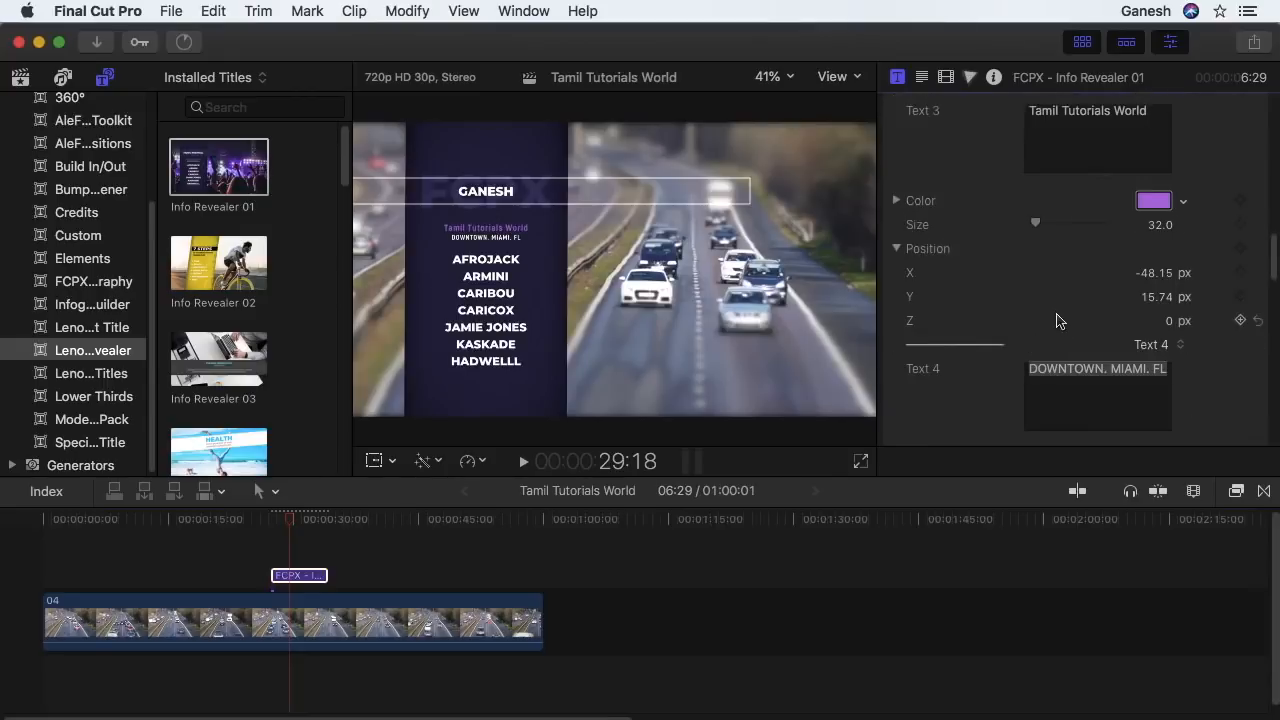
scroll(1059, 320, up, 2)
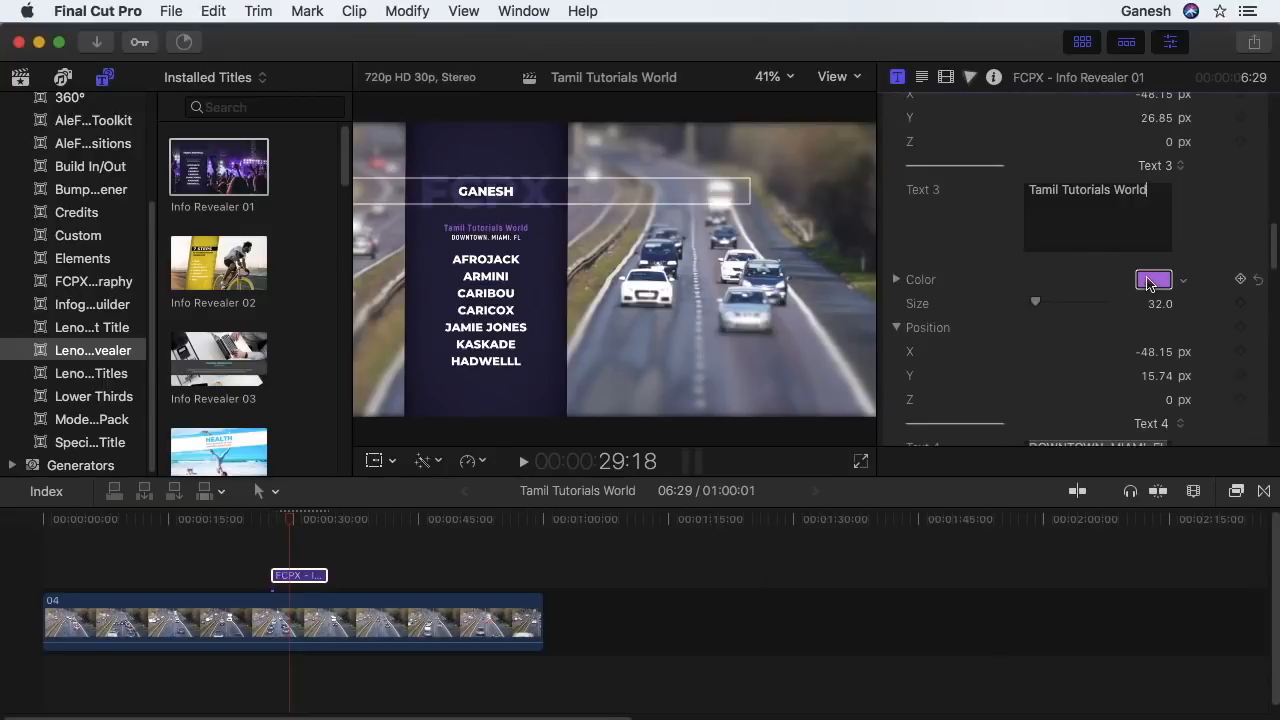
click(1148, 284)
click(797, 470)
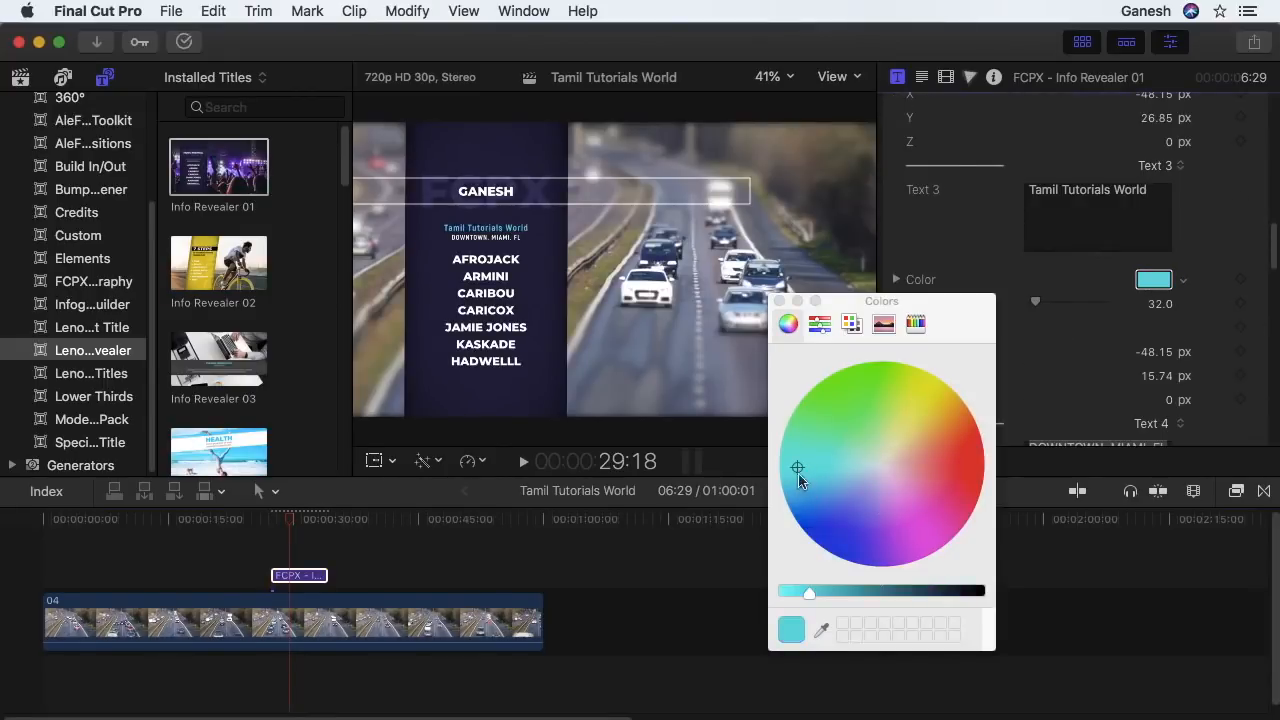
click(779, 301)
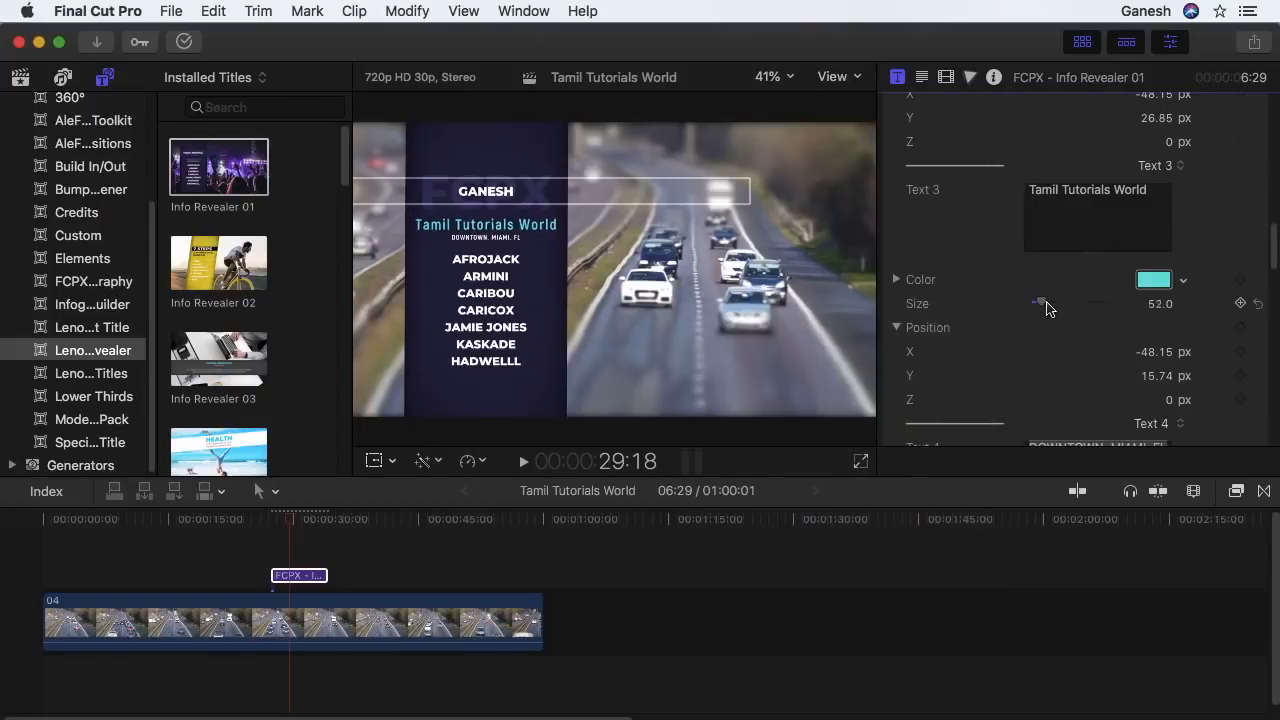
Step: Review the title's Vignette and Background Media parameters, including the gradient colors and the drop zone
scroll(1047, 308, down, 15)
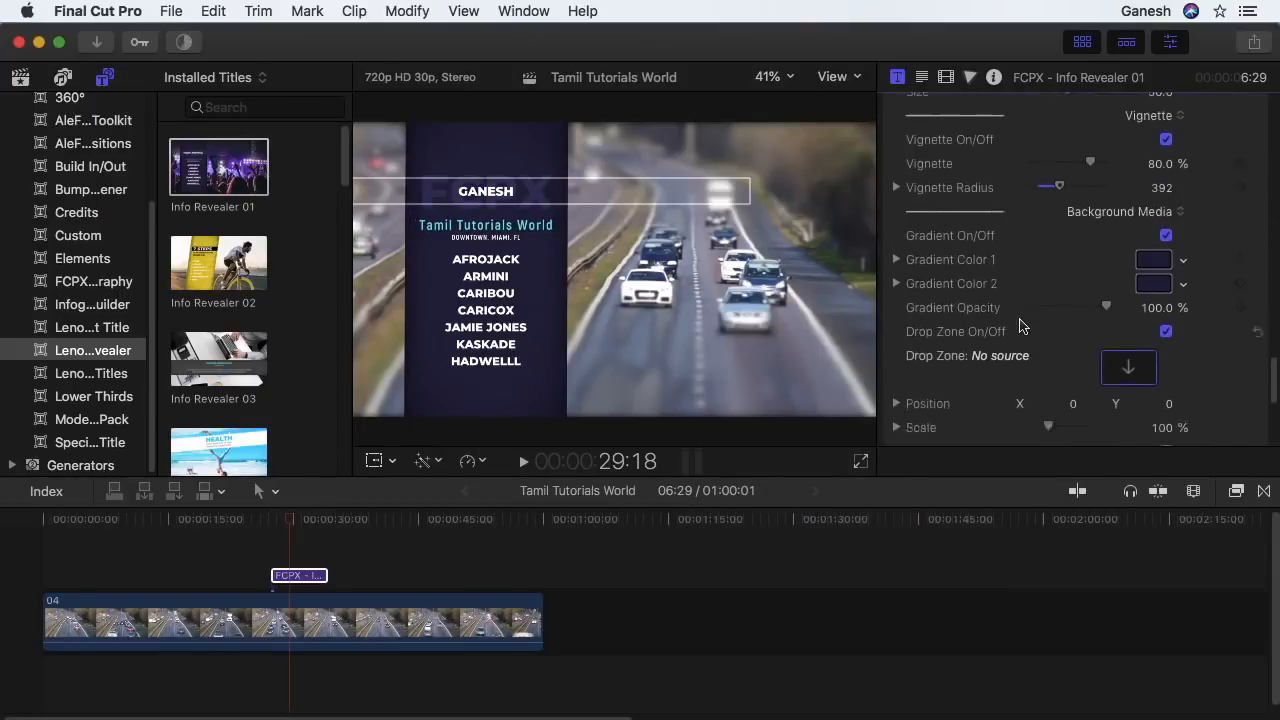
scroll(1021, 326, down, 2)
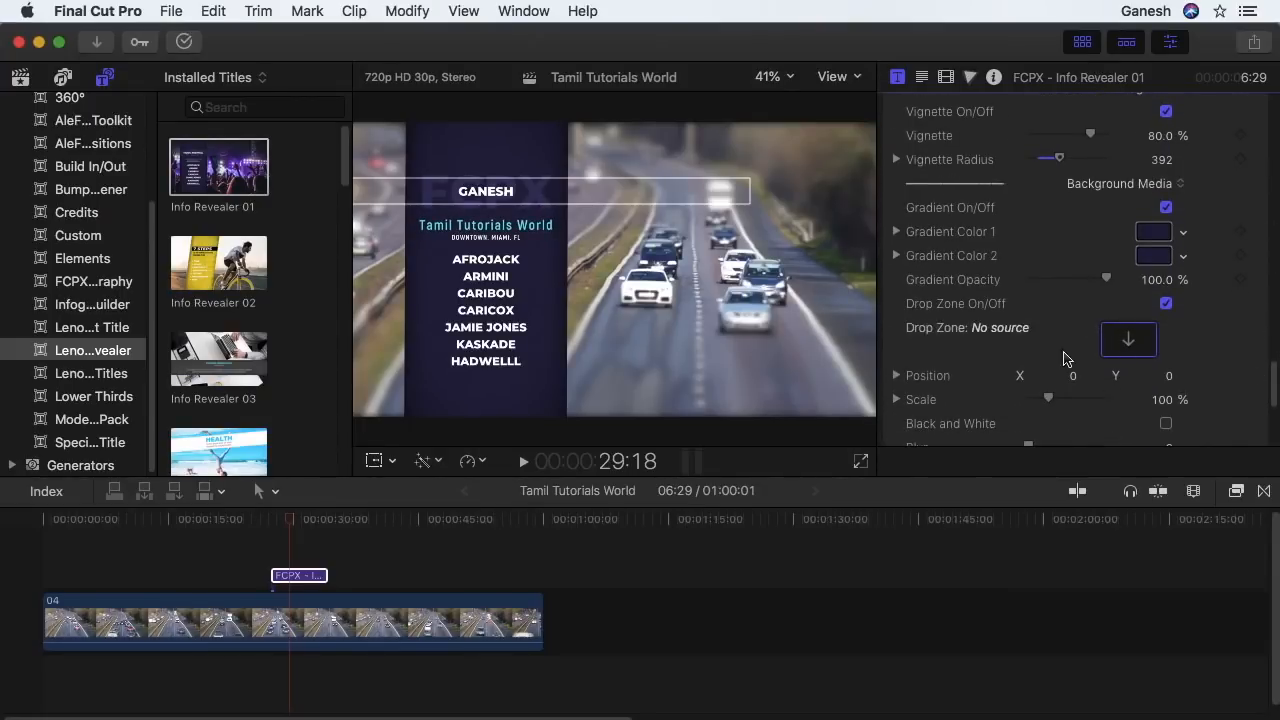
key(space)
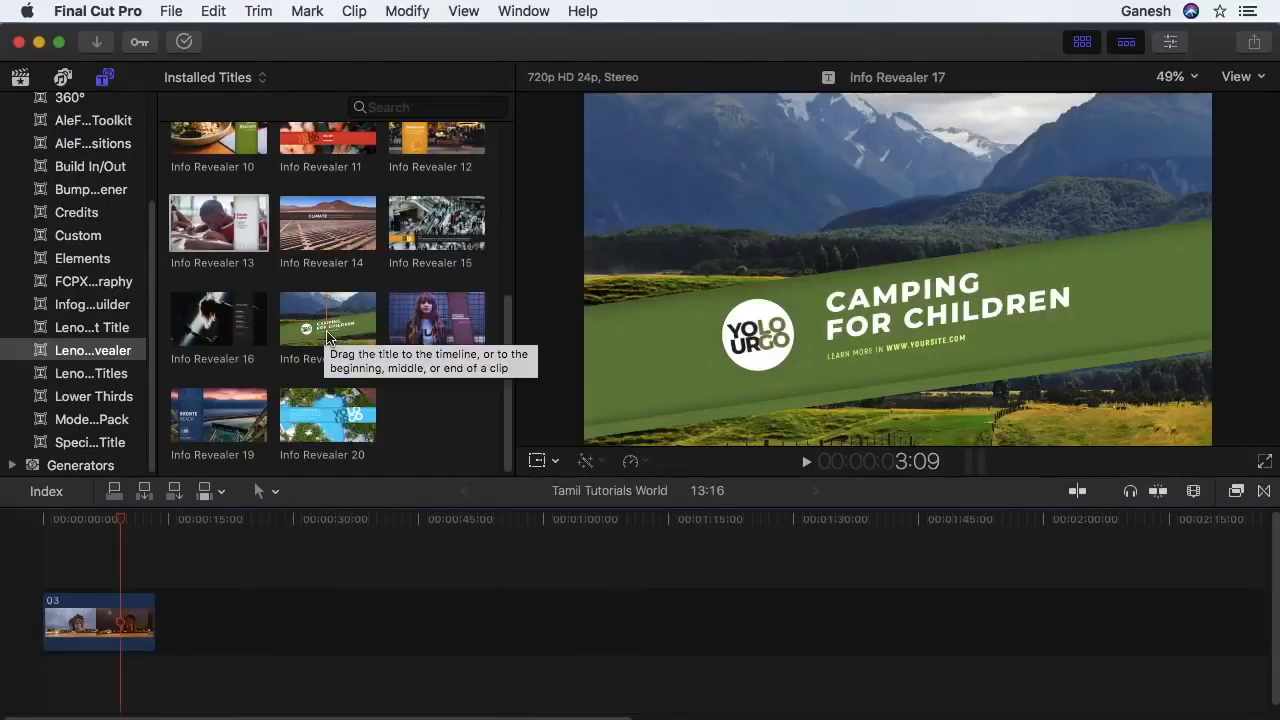
Step: Add the Info Revealer 17 title above the Arc de Triomphe clip and play it back
drag(328, 338, 77, 580)
click(71, 550)
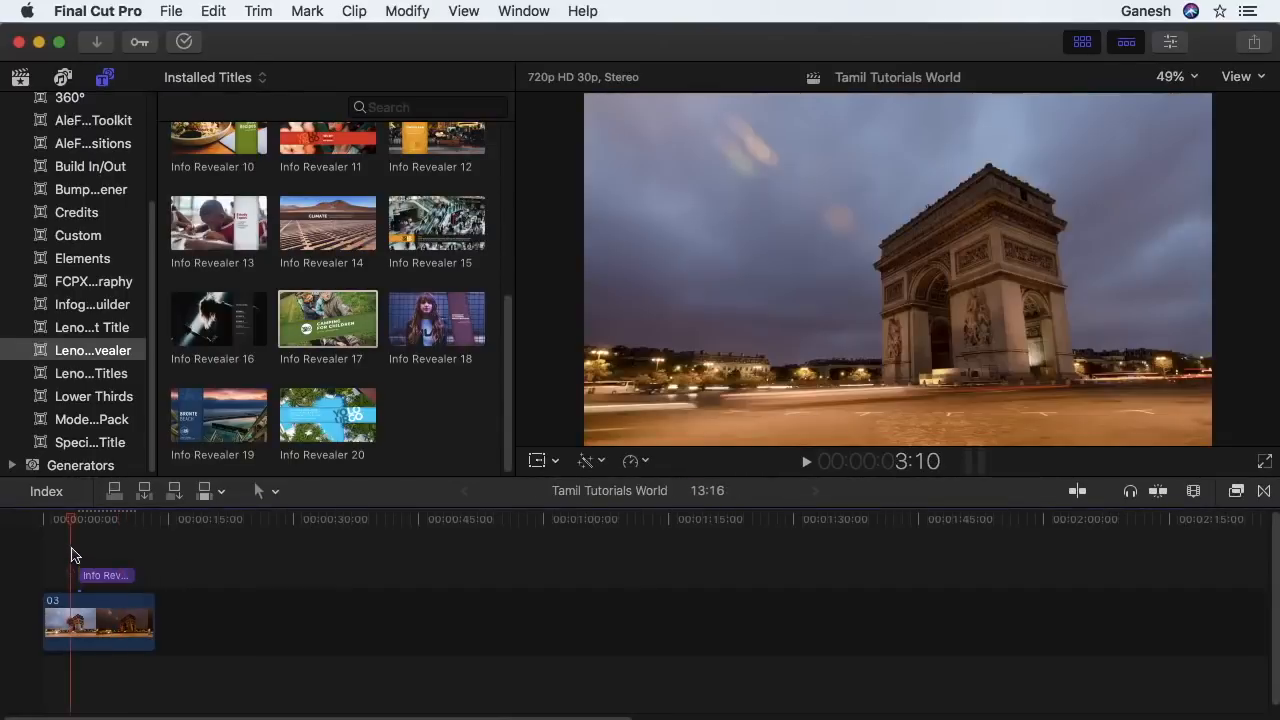
key(space)
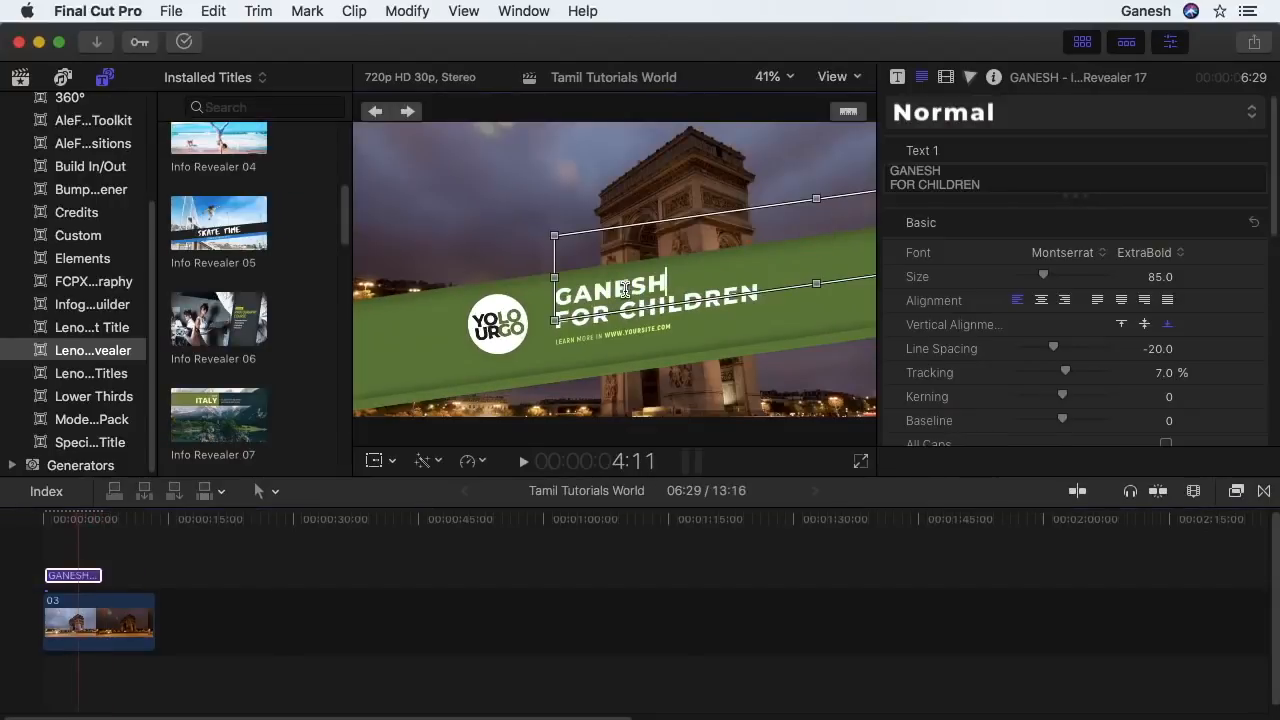
Step: Change the title's second line to Tamil Tutorials World in the Misadventures font and play the title from the start
key(BackSpace)
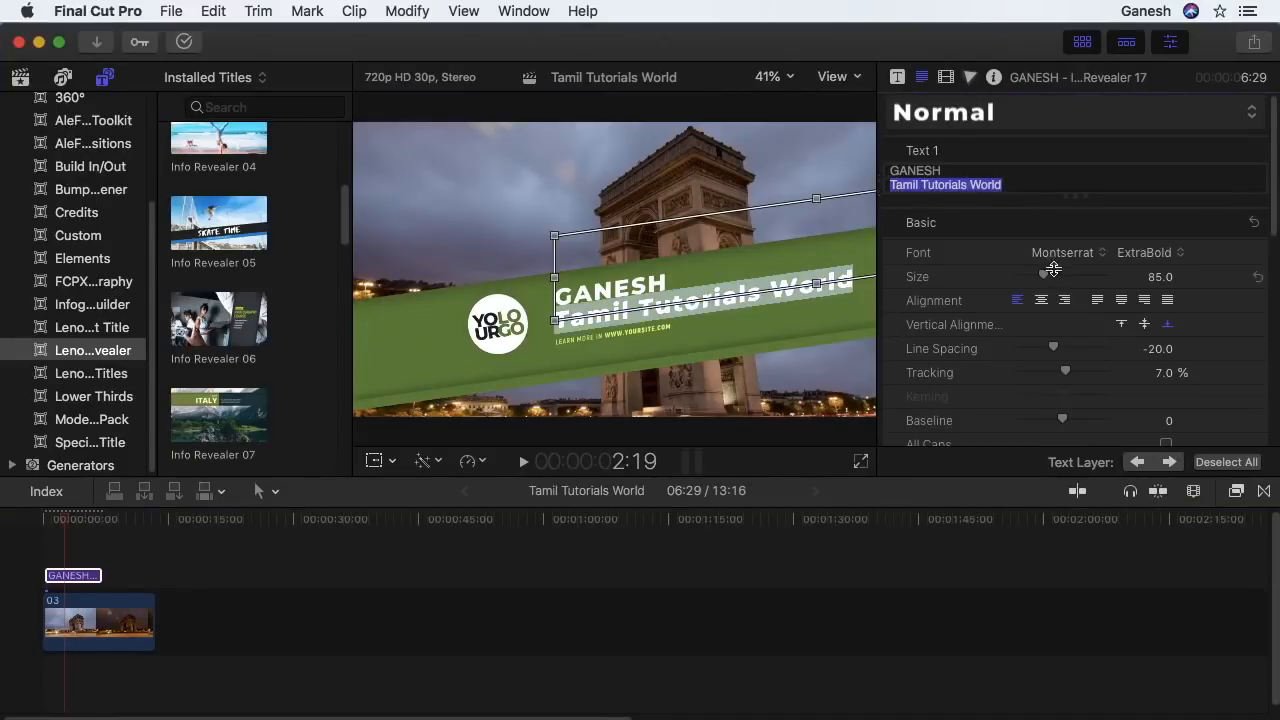
click(1060, 253)
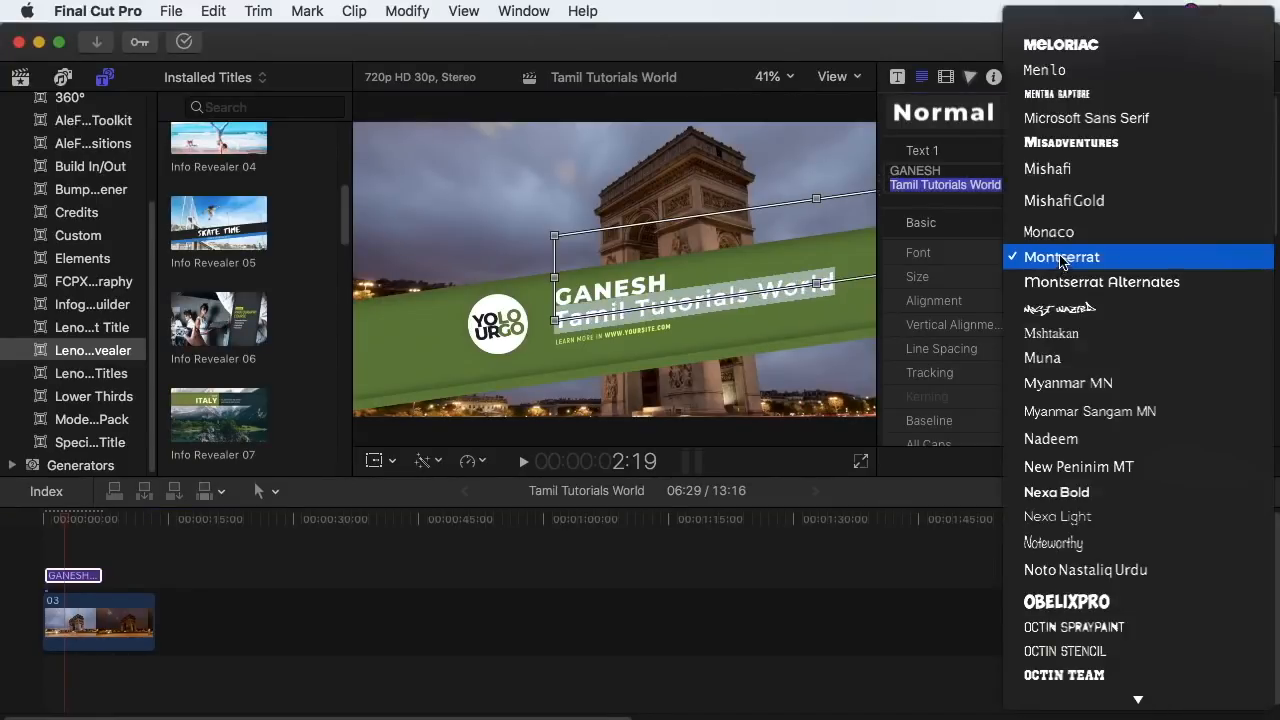
click(1088, 143)
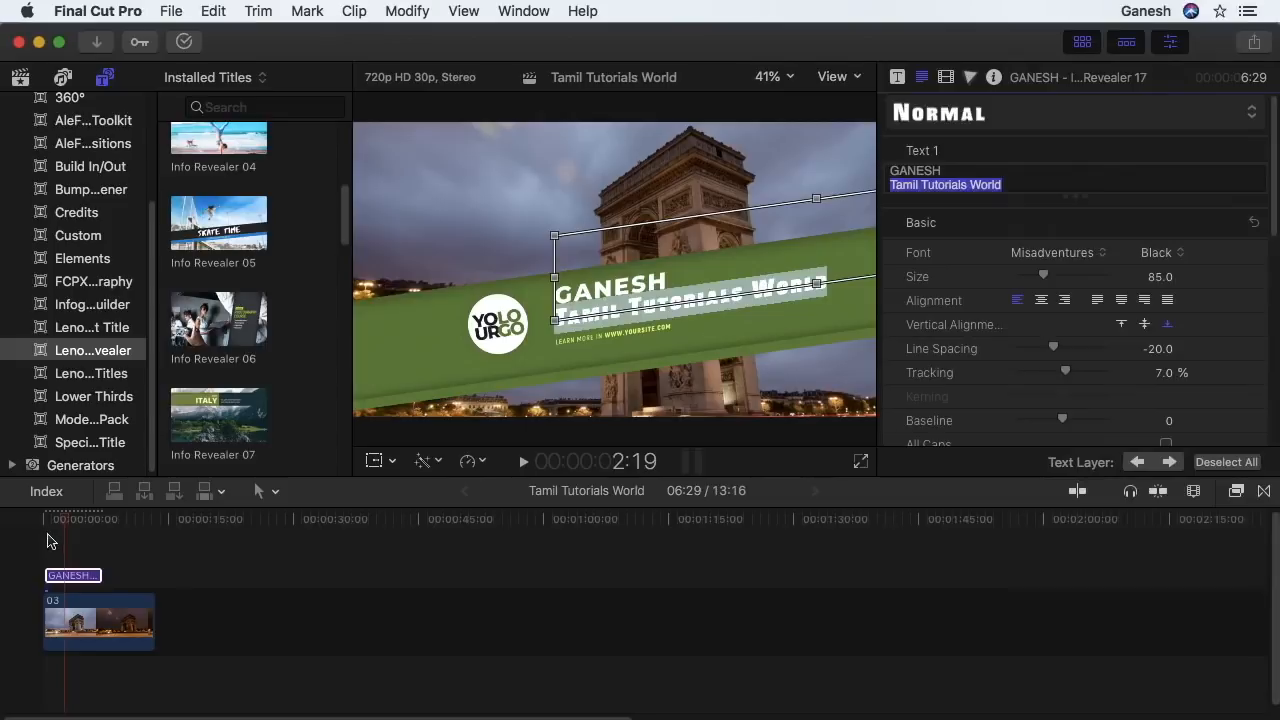
click(42, 540)
key(space)
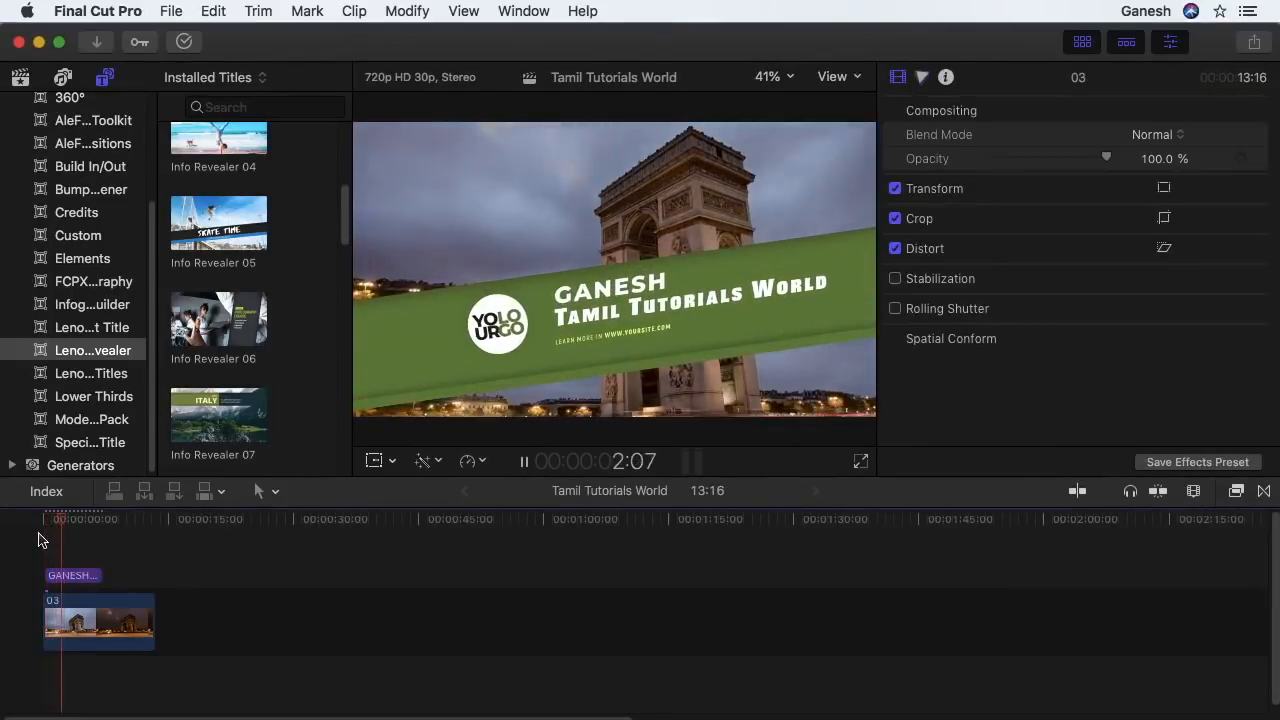
Step: Fill the Info Revealer 17 title's Drop Zone Logo with the logo image from the media library
click(505, 333)
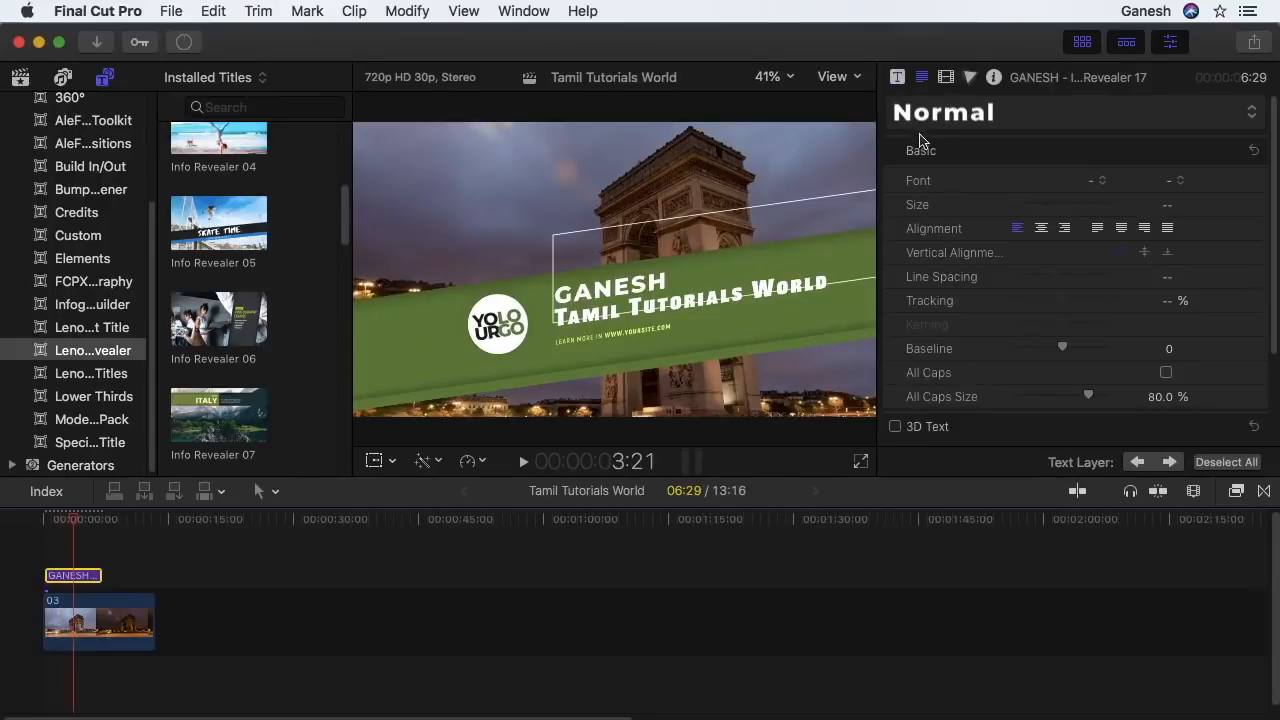
click(896, 78)
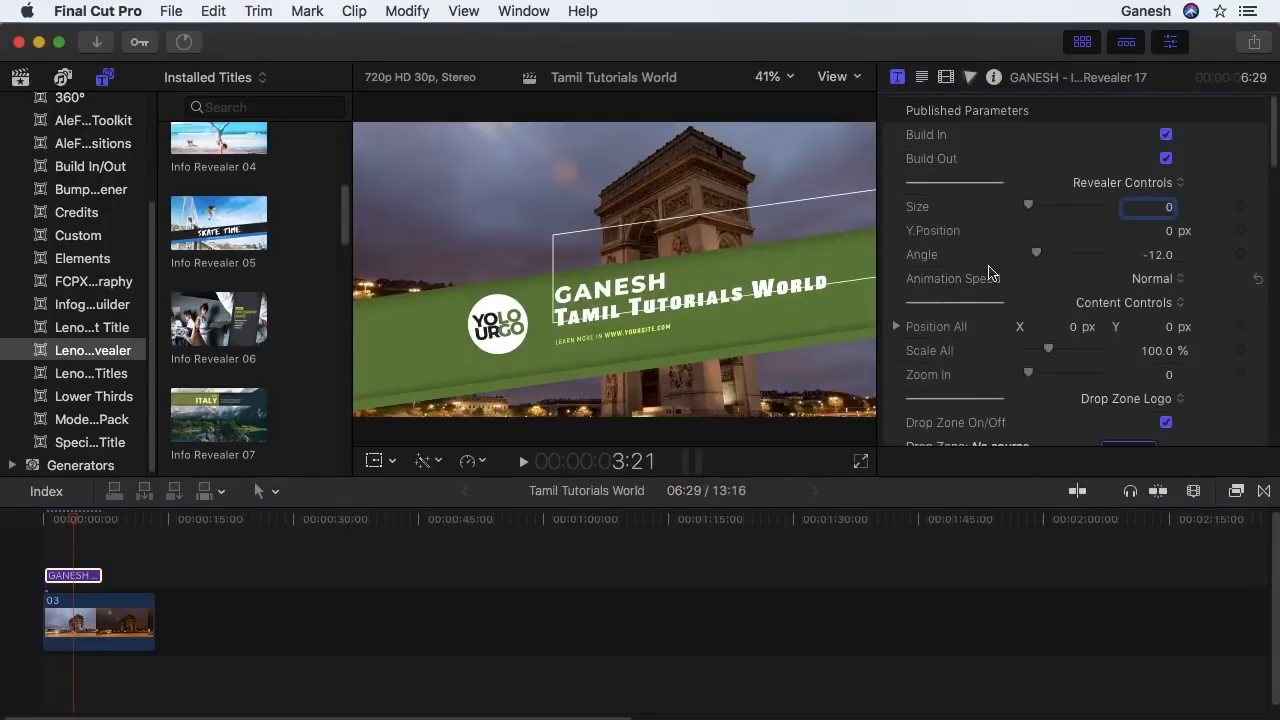
scroll(990, 272, down, 5)
click(1130, 199)
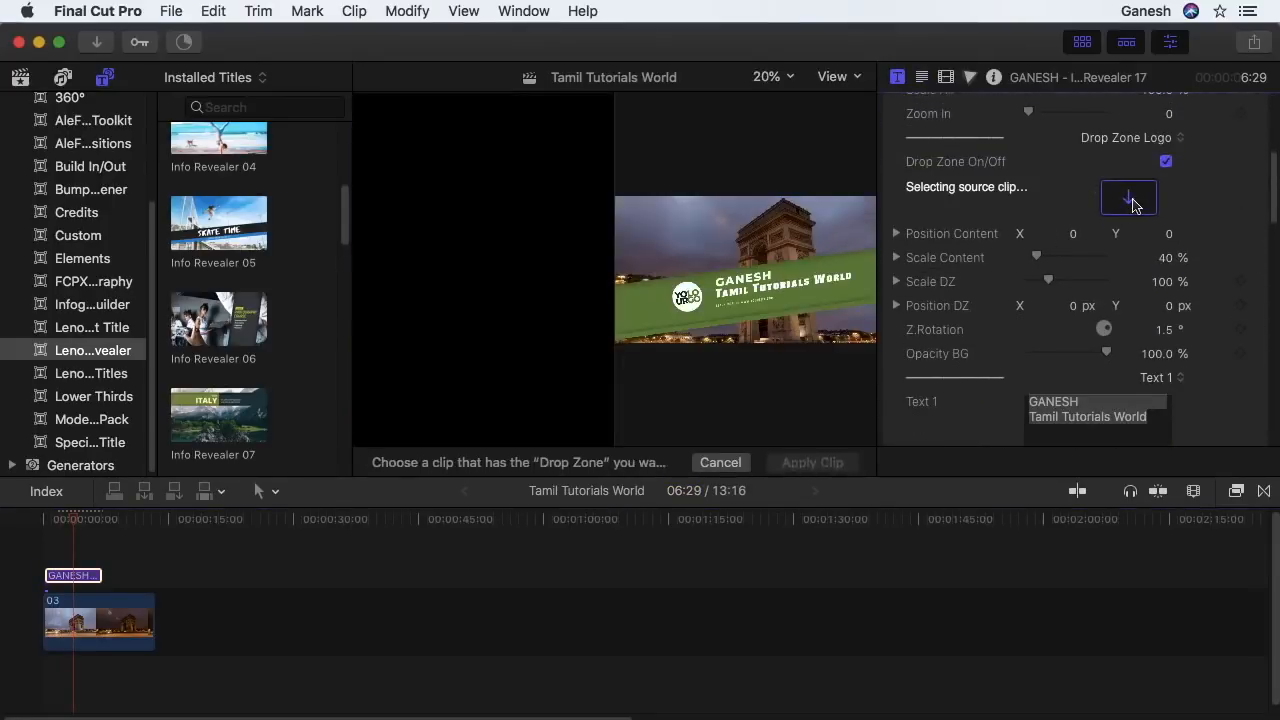
click(21, 79)
click(193, 375)
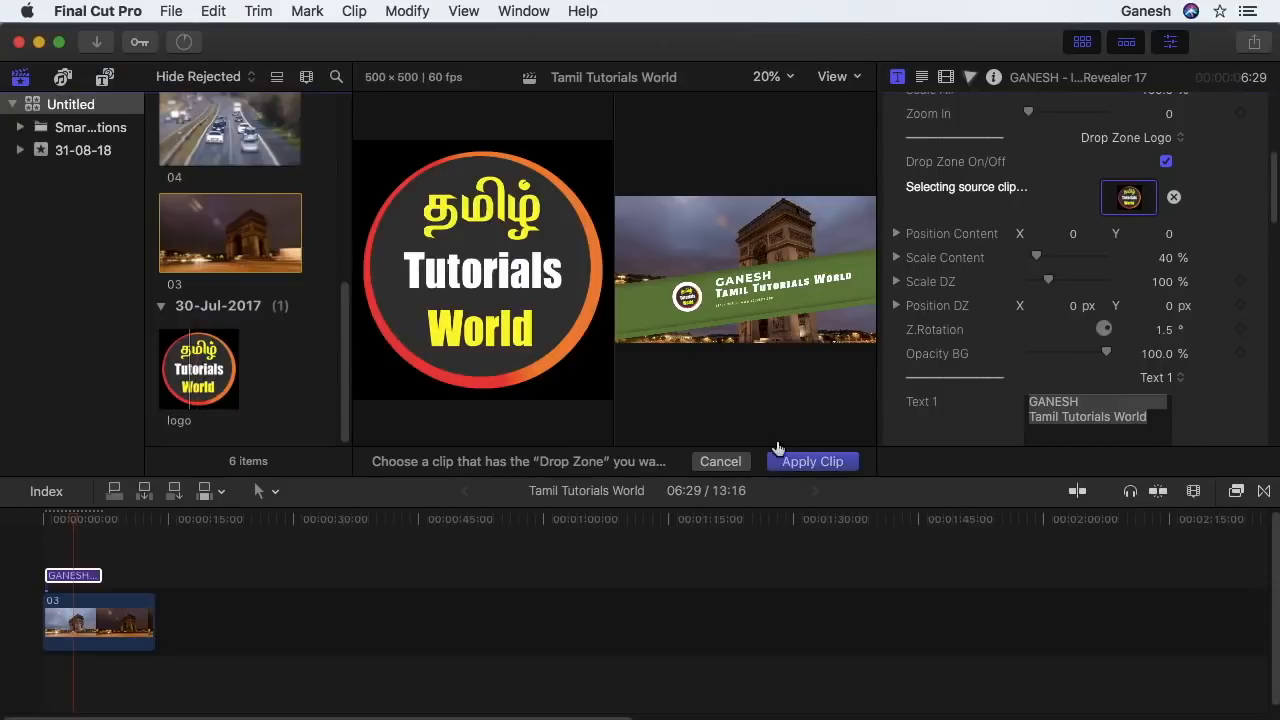
click(813, 462)
Step: Increase the drop zone's Scale Content so the logo fills the white circle on the green banner
click(85, 578)
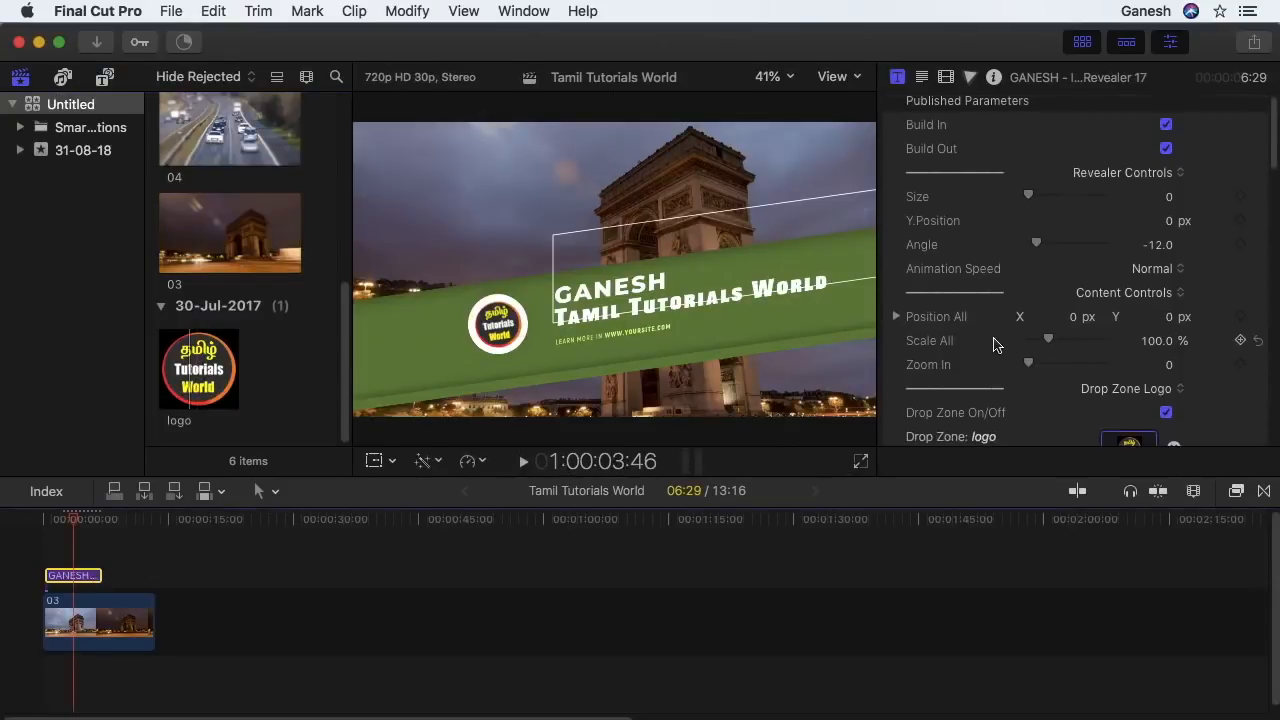
scroll(1020, 347, down, 5)
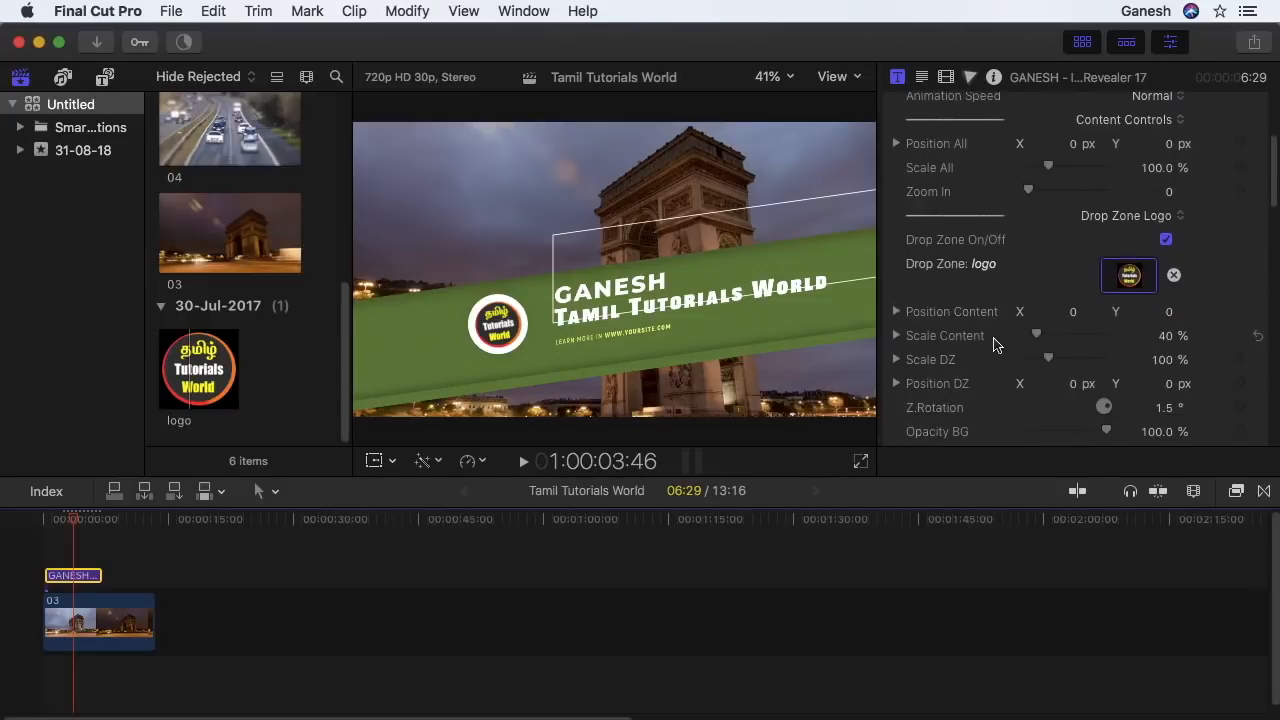
drag(1036, 336, 1043, 338)
Step: Change the banner's background Color 1 from green to a teal-blue shade with the color wheel
scroll(1154, 206, down, 10)
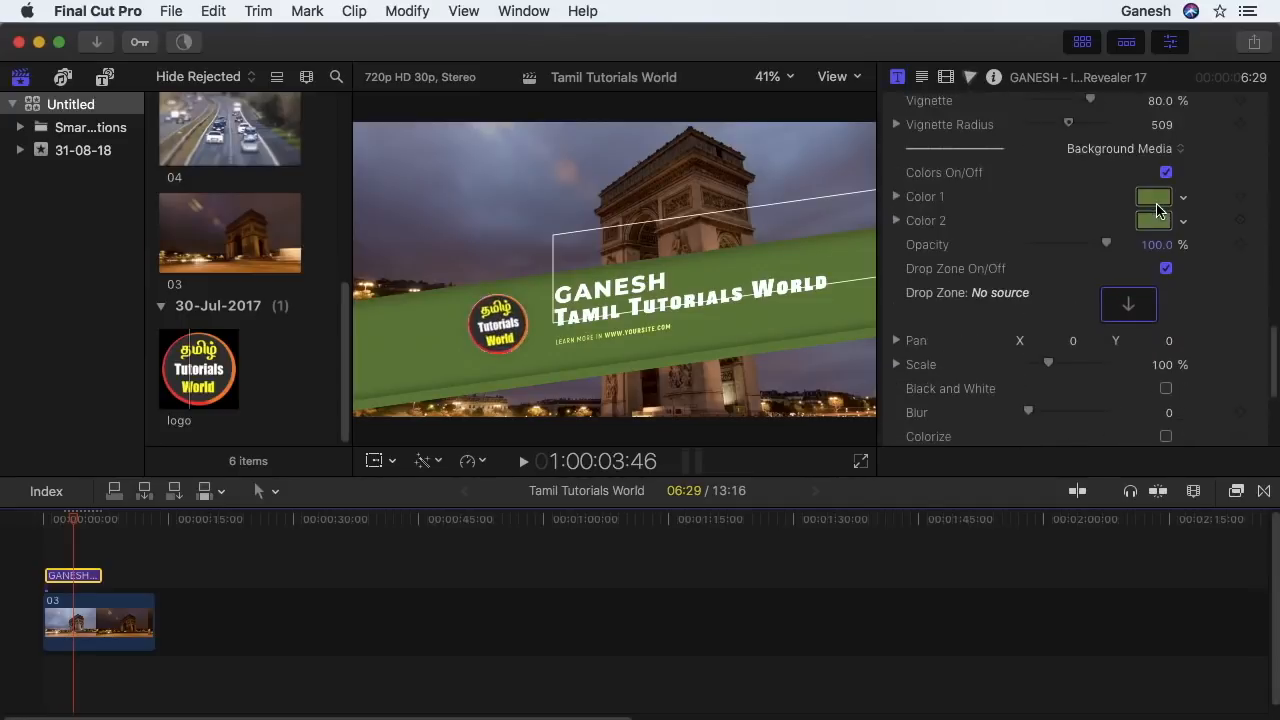
click(1154, 198)
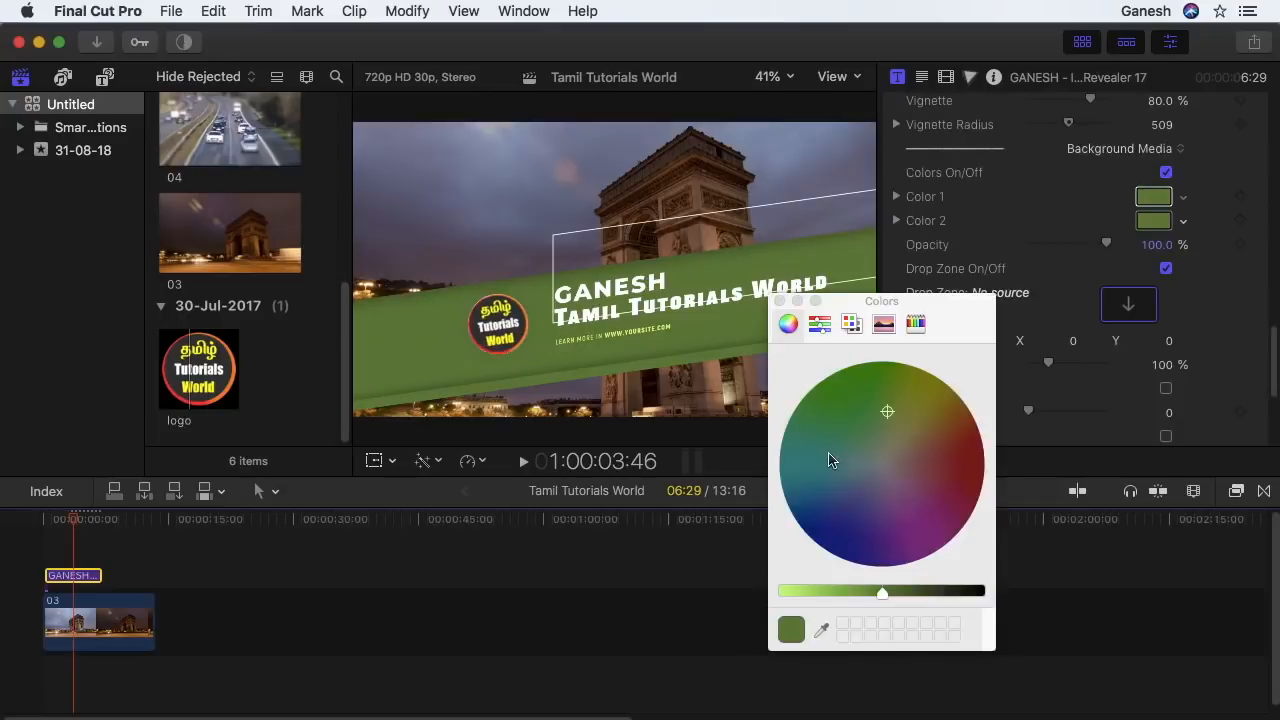
drag(826, 458, 800, 470)
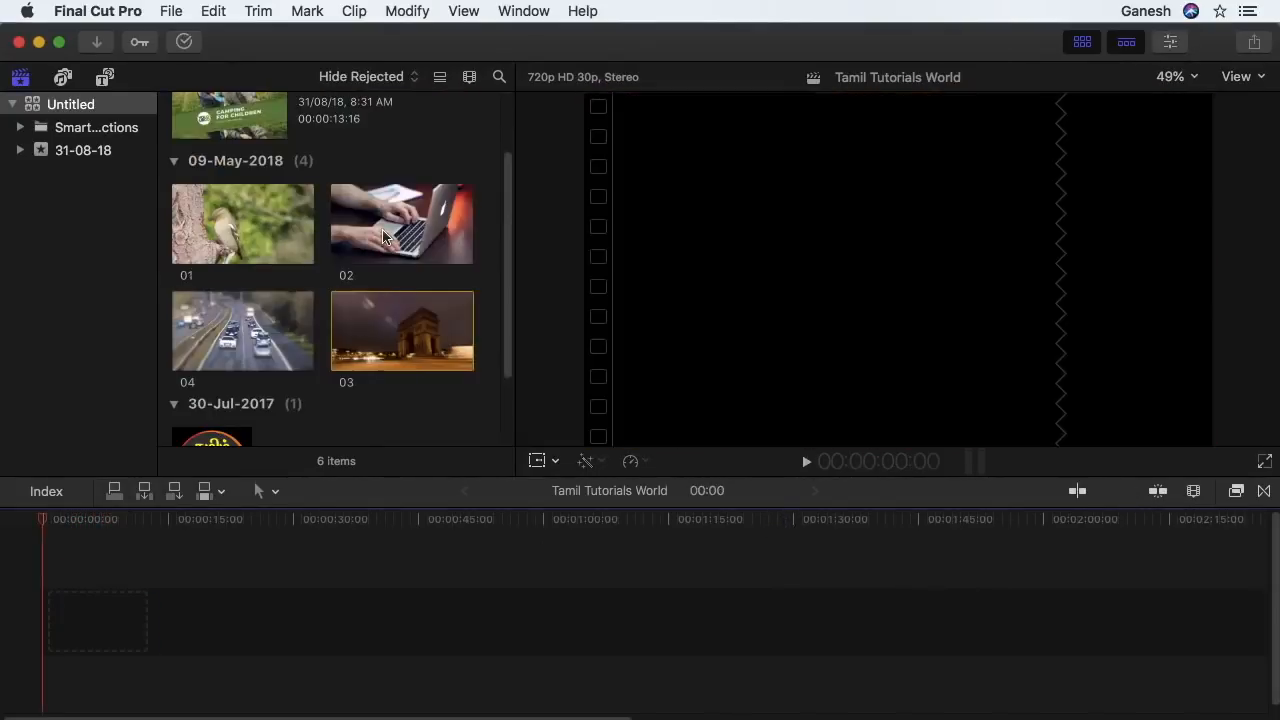
Step: Place the laptop clip 02 in the empty timeline and move the playhead back to its start
click(400, 223)
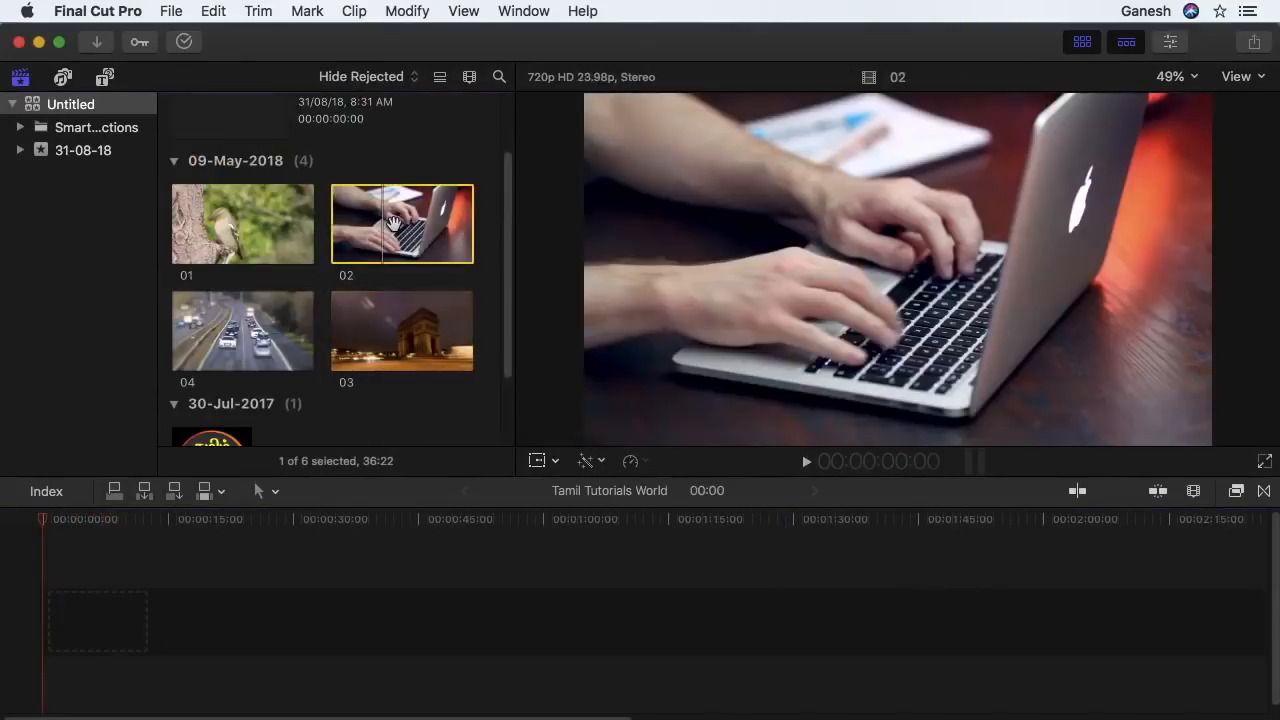
drag(400, 223, 72, 592)
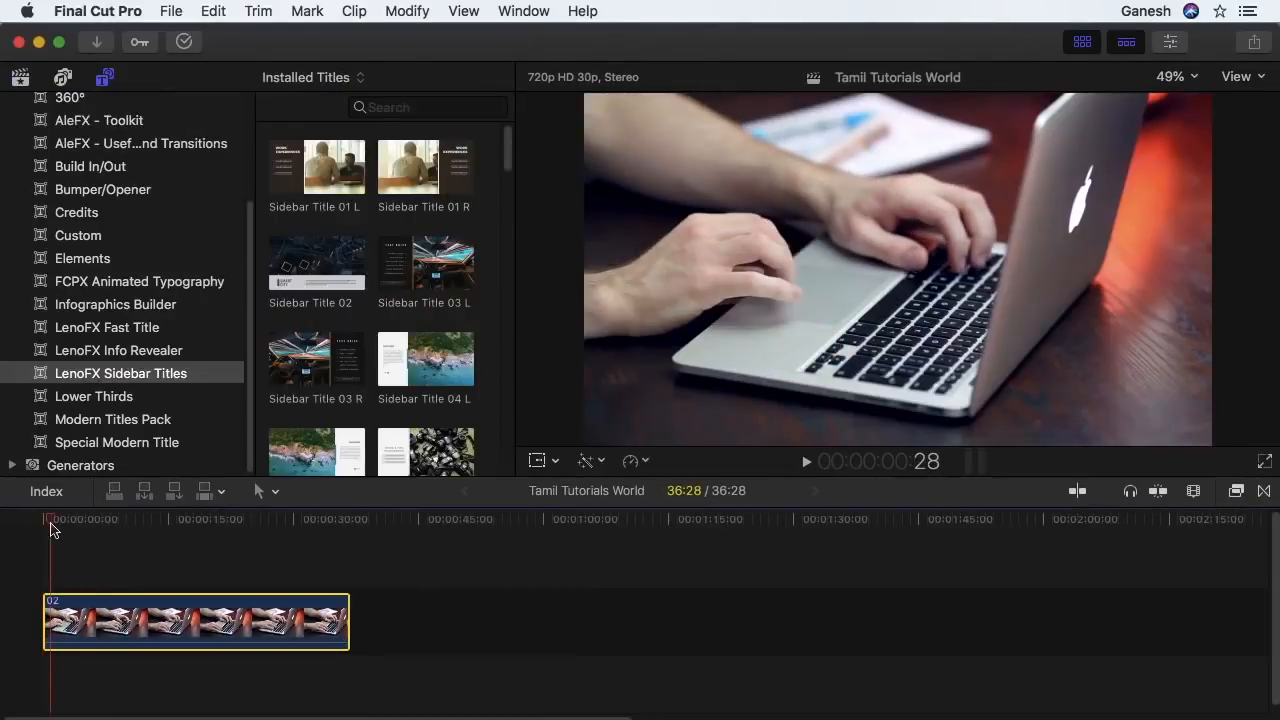
drag(51, 524, 45, 525)
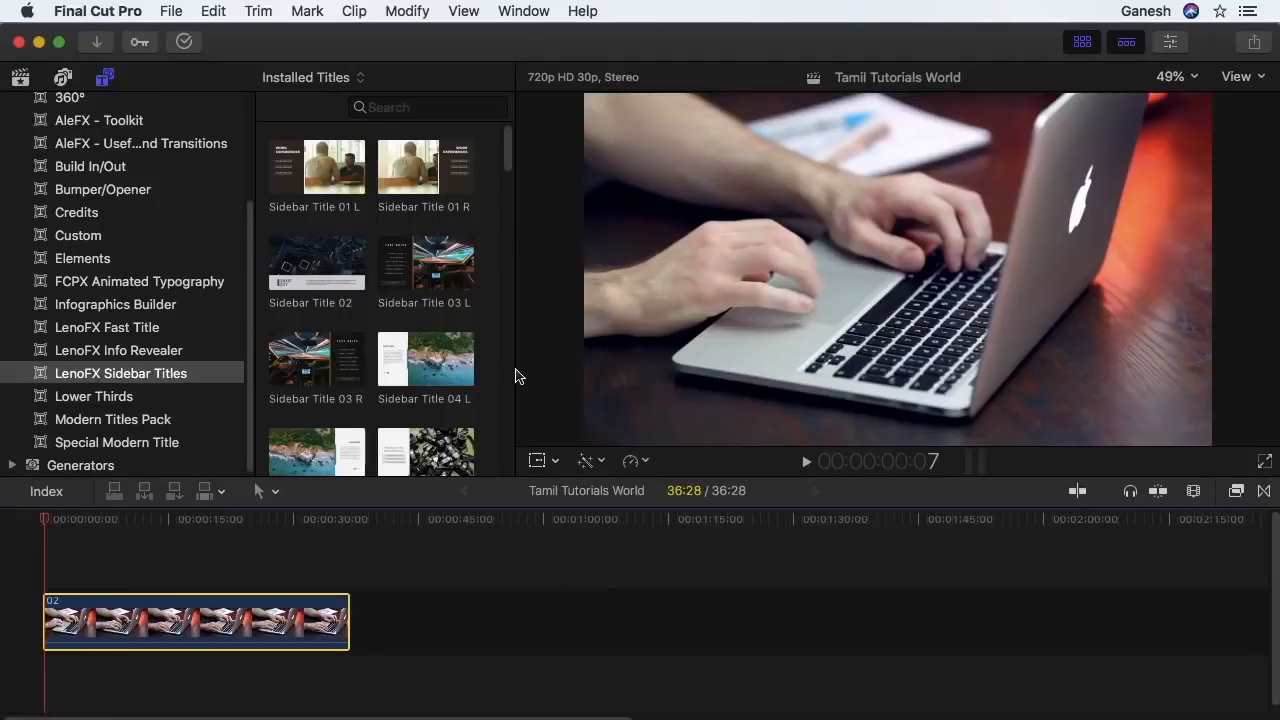
Step: Add Sidebar Title 06 from LenoFX Sidebar Titles above the laptop clip, a few seconds after its start, and play it back
drag(515, 370, 541, 370)
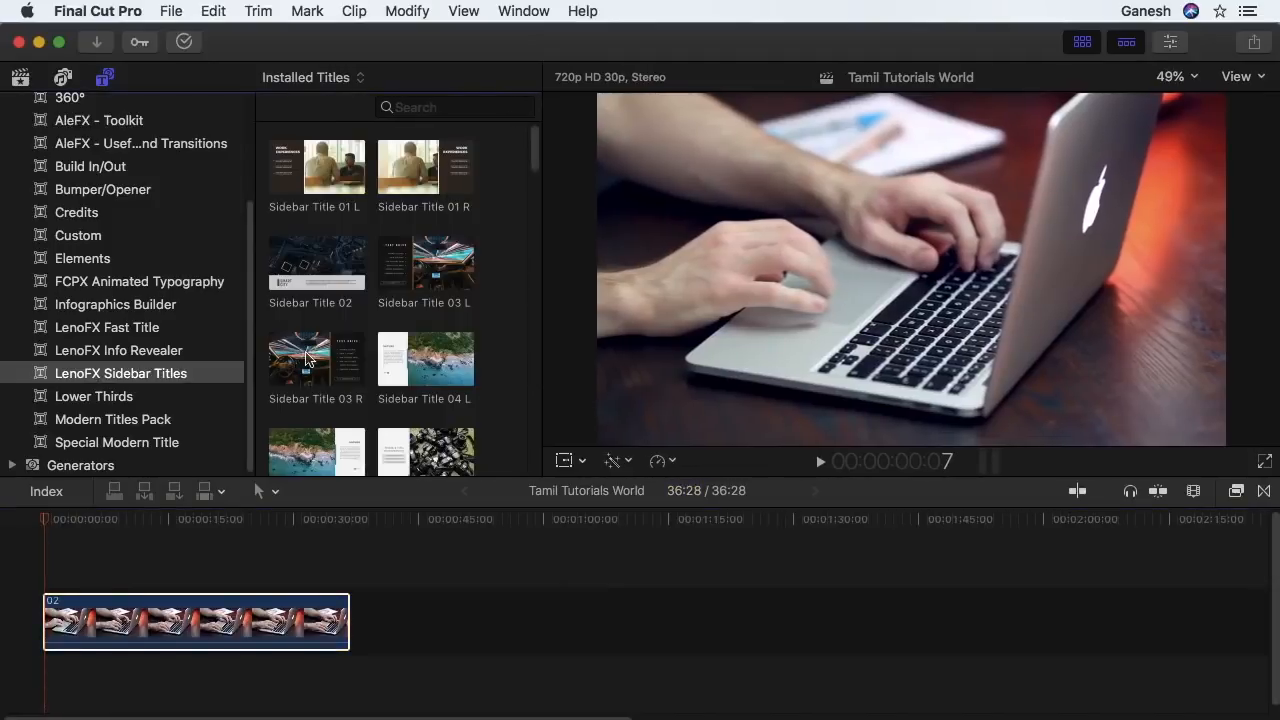
scroll(420, 230, down, 5)
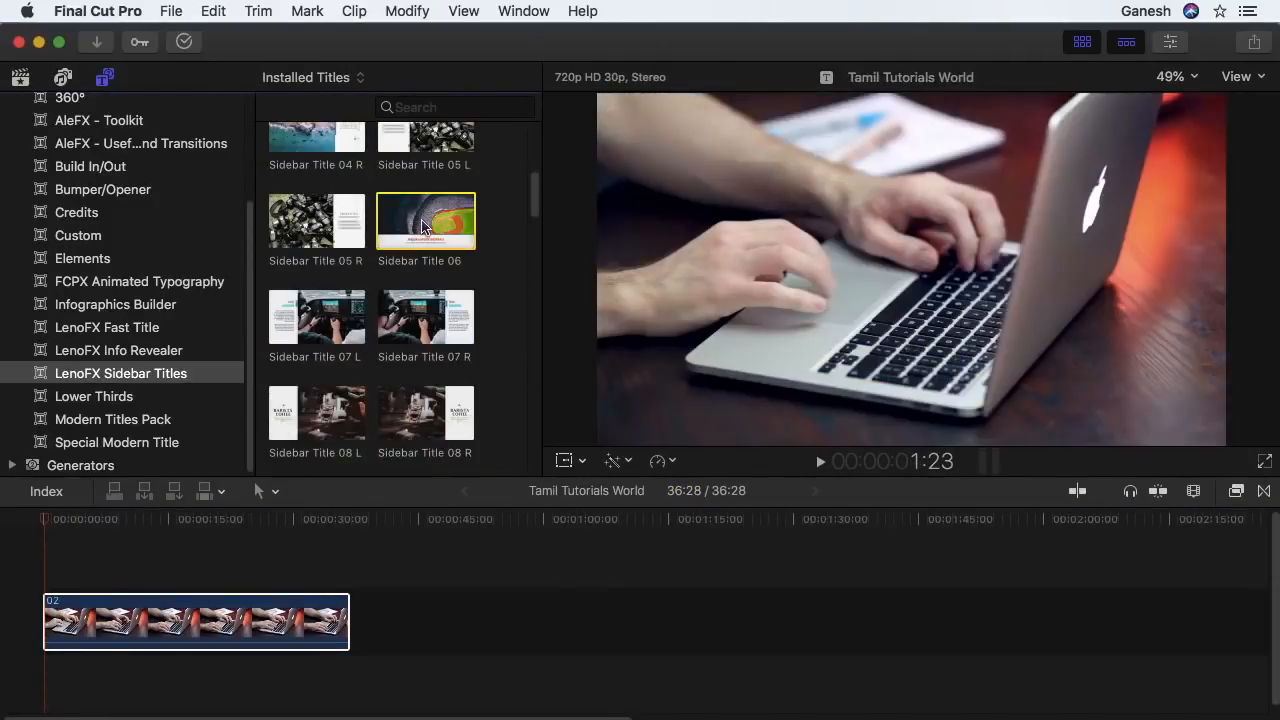
drag(422, 228, 88, 572)
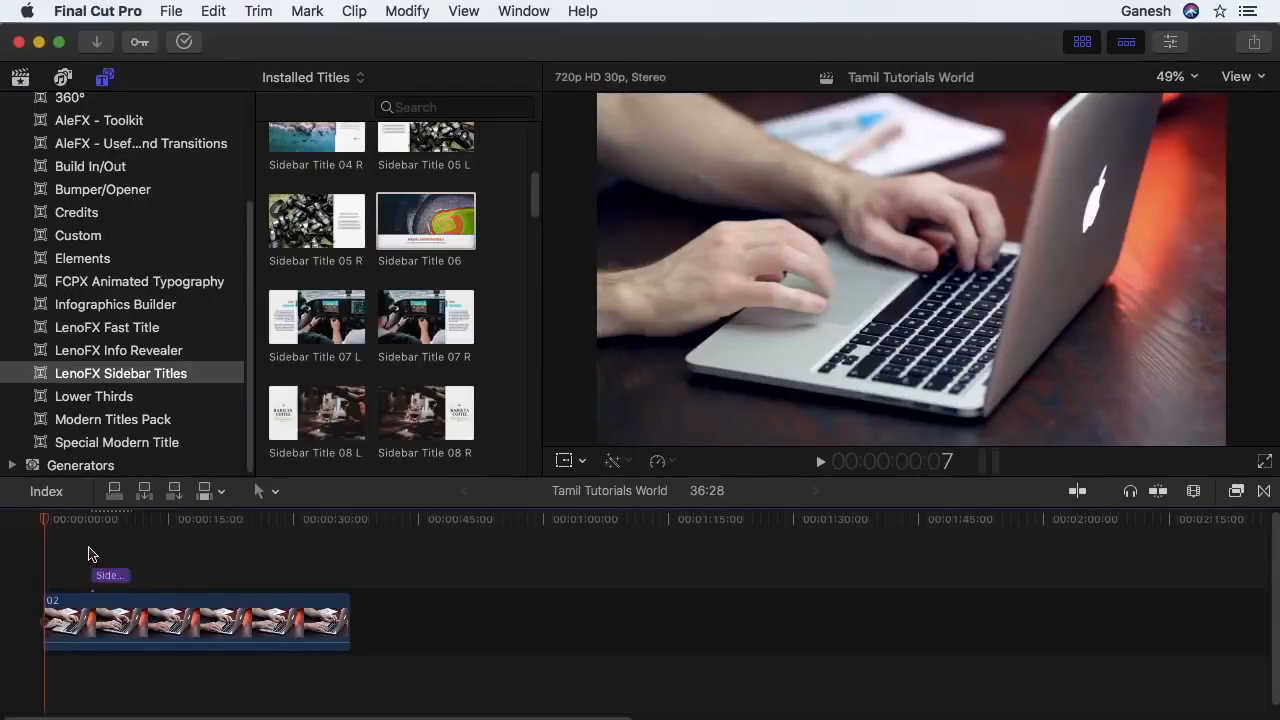
click(88, 553)
key(space)
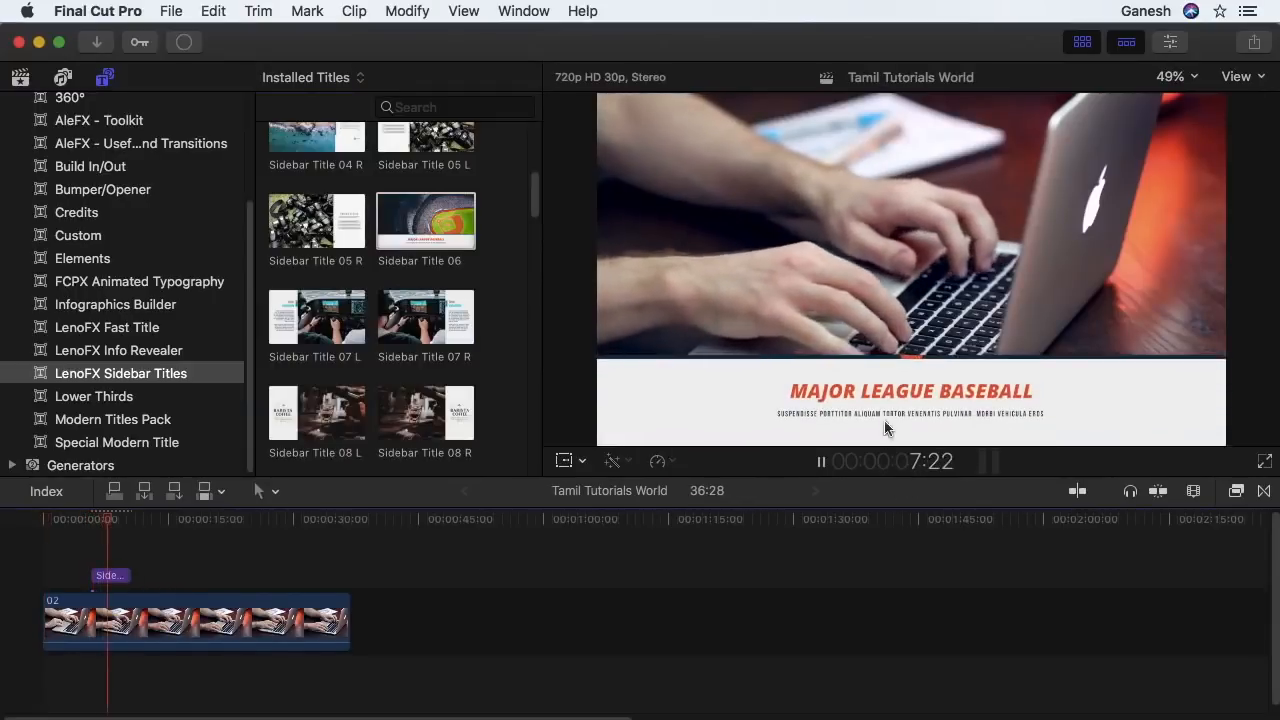
Step: Replace the title's MAJOR LEAGUE BASEBALL heading with "Mac OS Tips and Tricks" and play the title from just before its start
double_click(887, 391)
text(Mac OS Tips and Tricks)
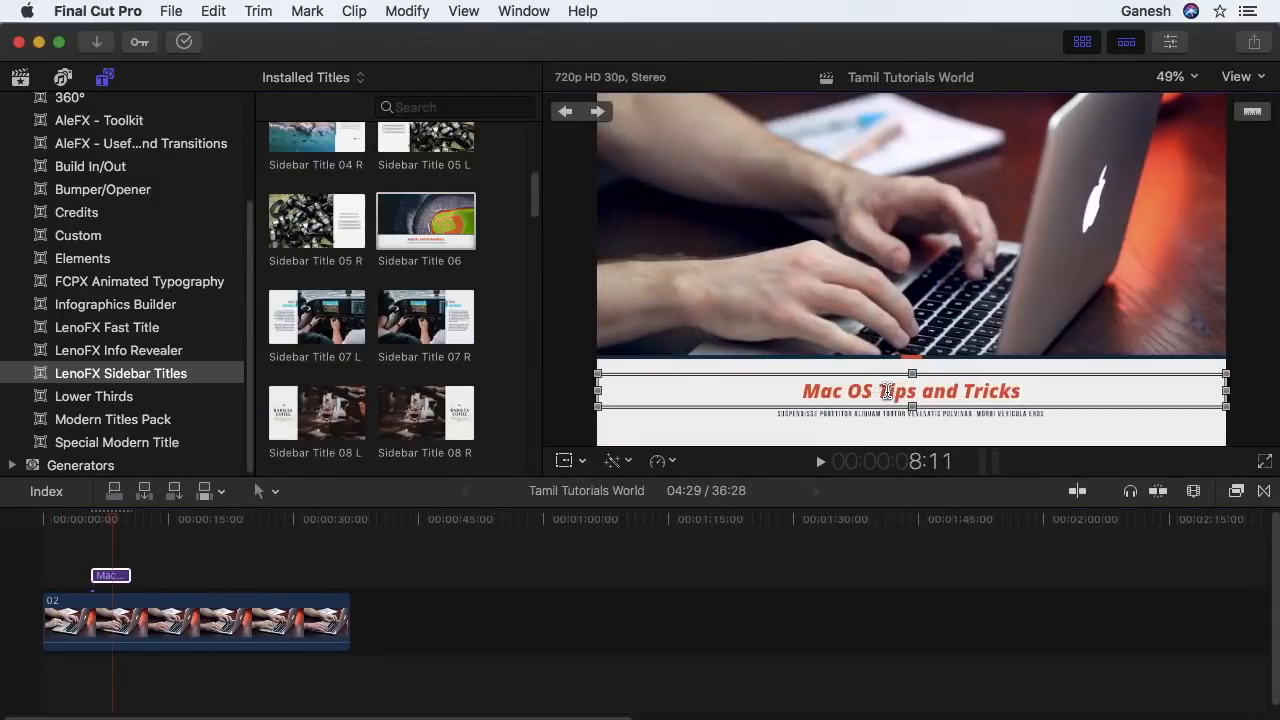
click(91, 560)
key(space)
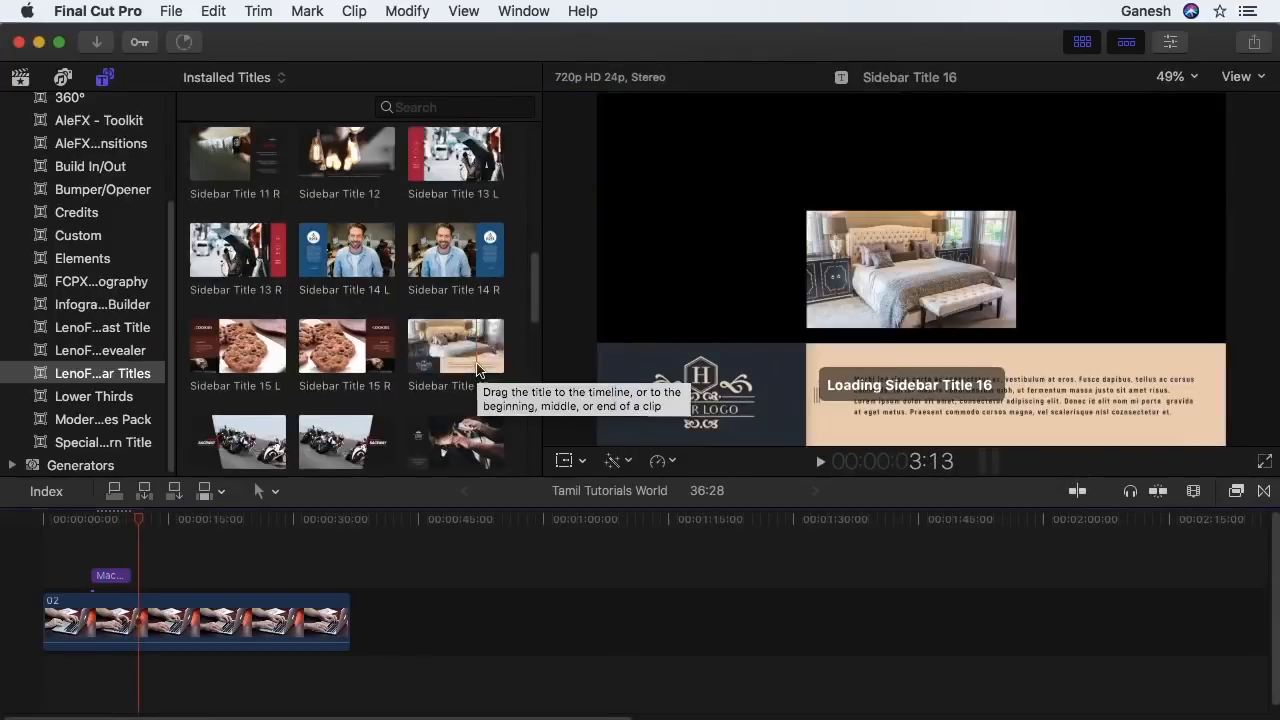
Step: Add Sidebar Title 16 above the laptop clip, shortly after the Mac OS title, and play it back
drag(465, 360, 150, 575)
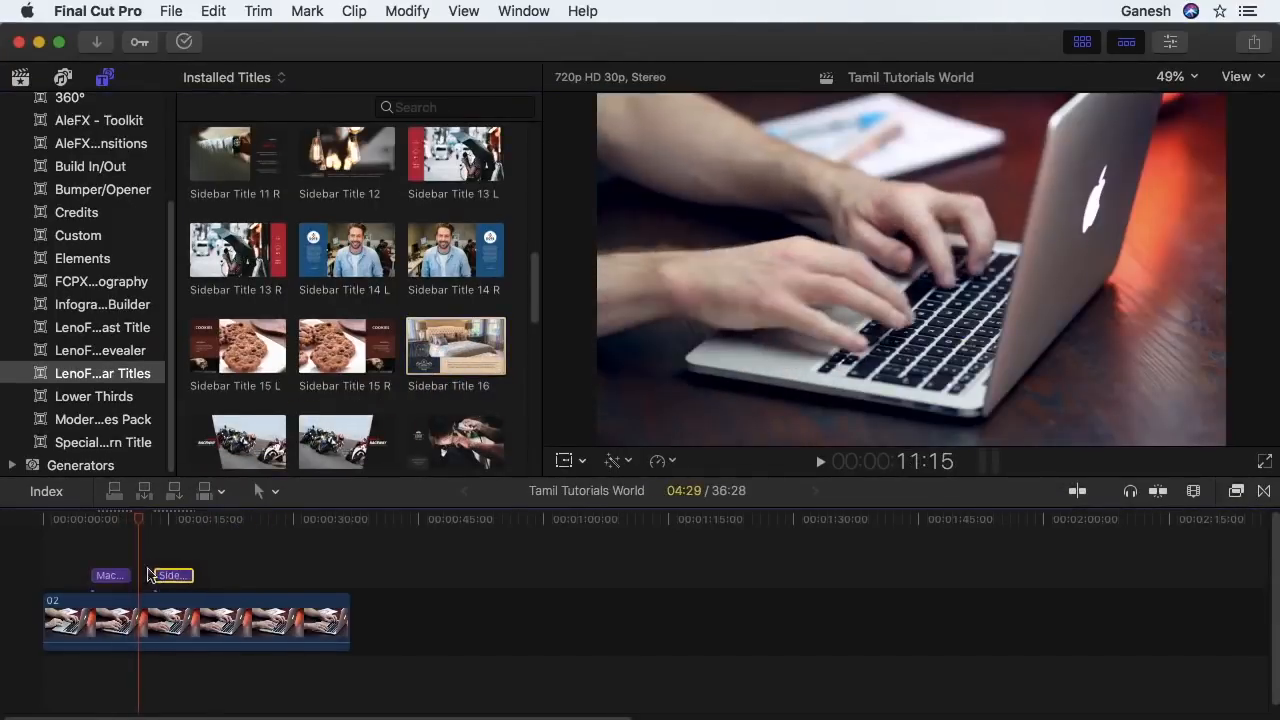
key(space)
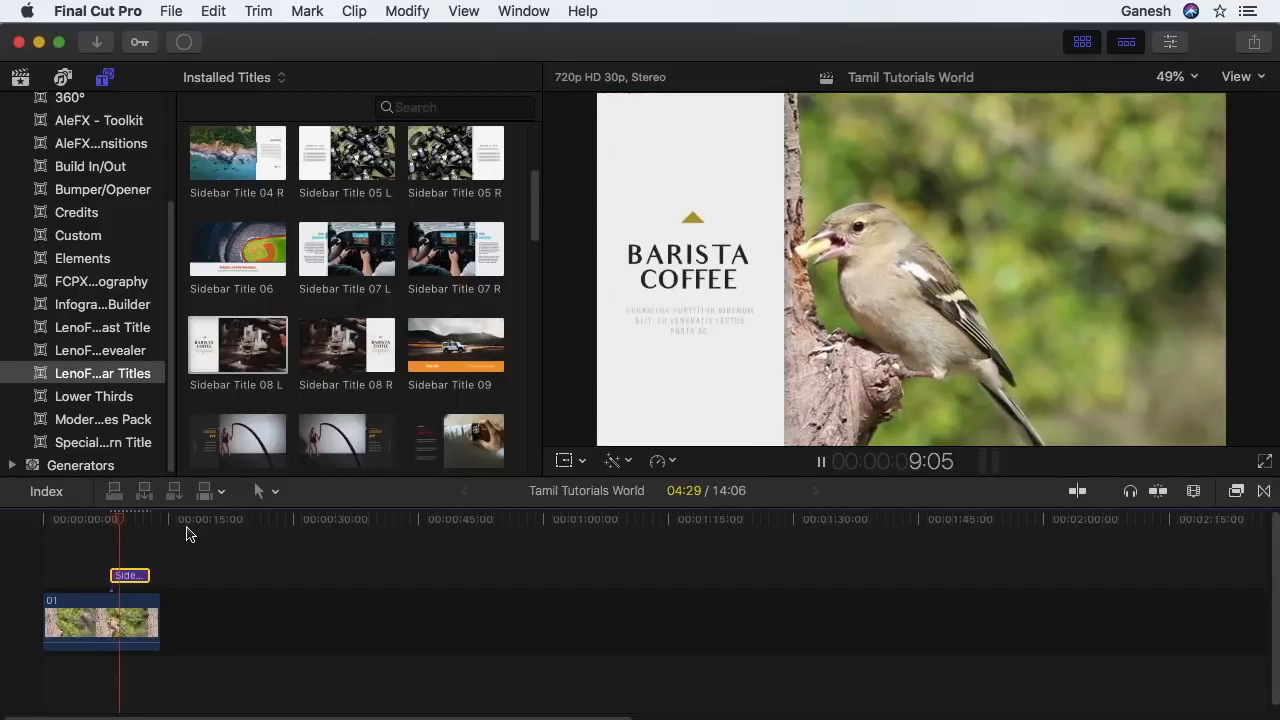
Step: Replace the BARISTA heading of the sidebar title over the bird clip with new text and play the title back
click(688, 254)
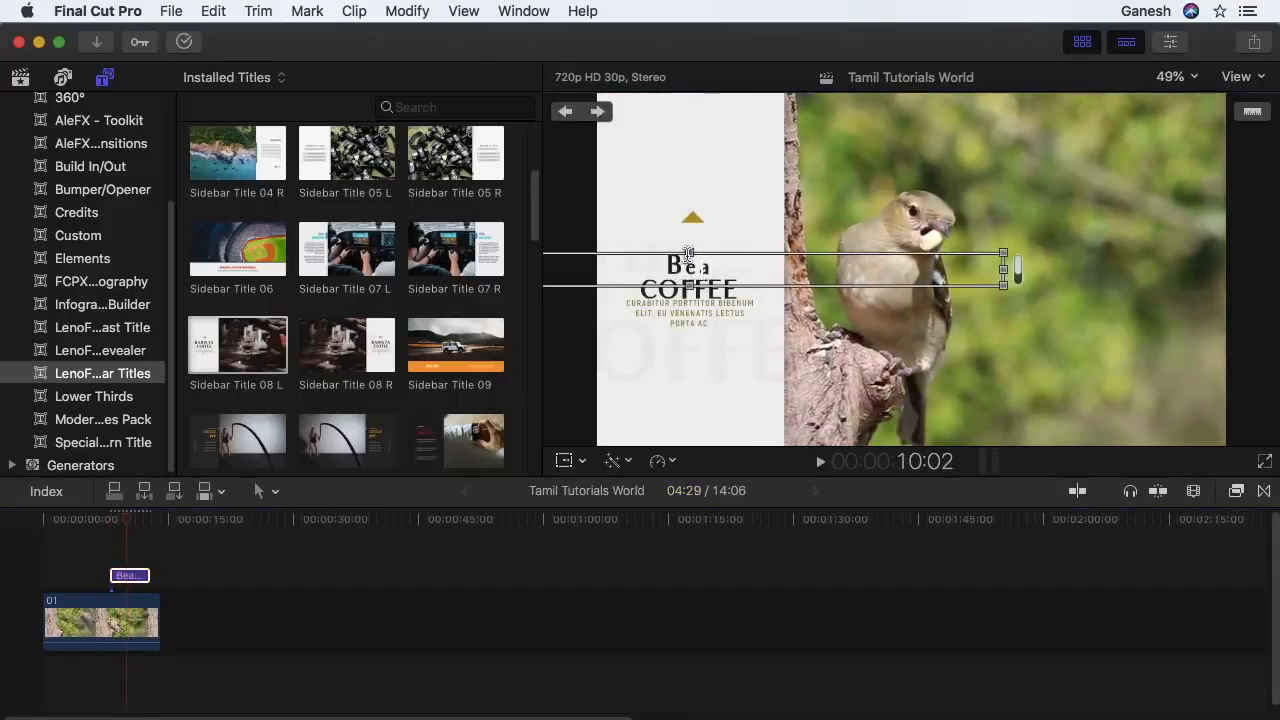
click(106, 562)
key(space)
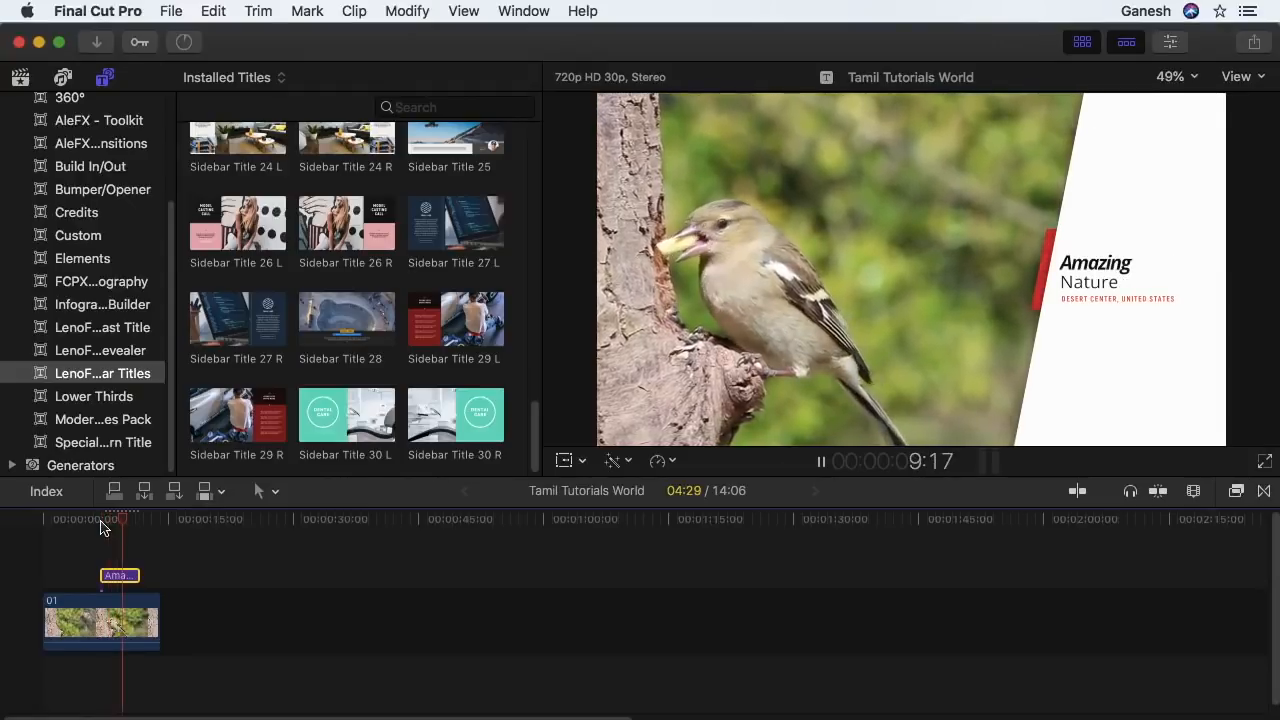
key(space)
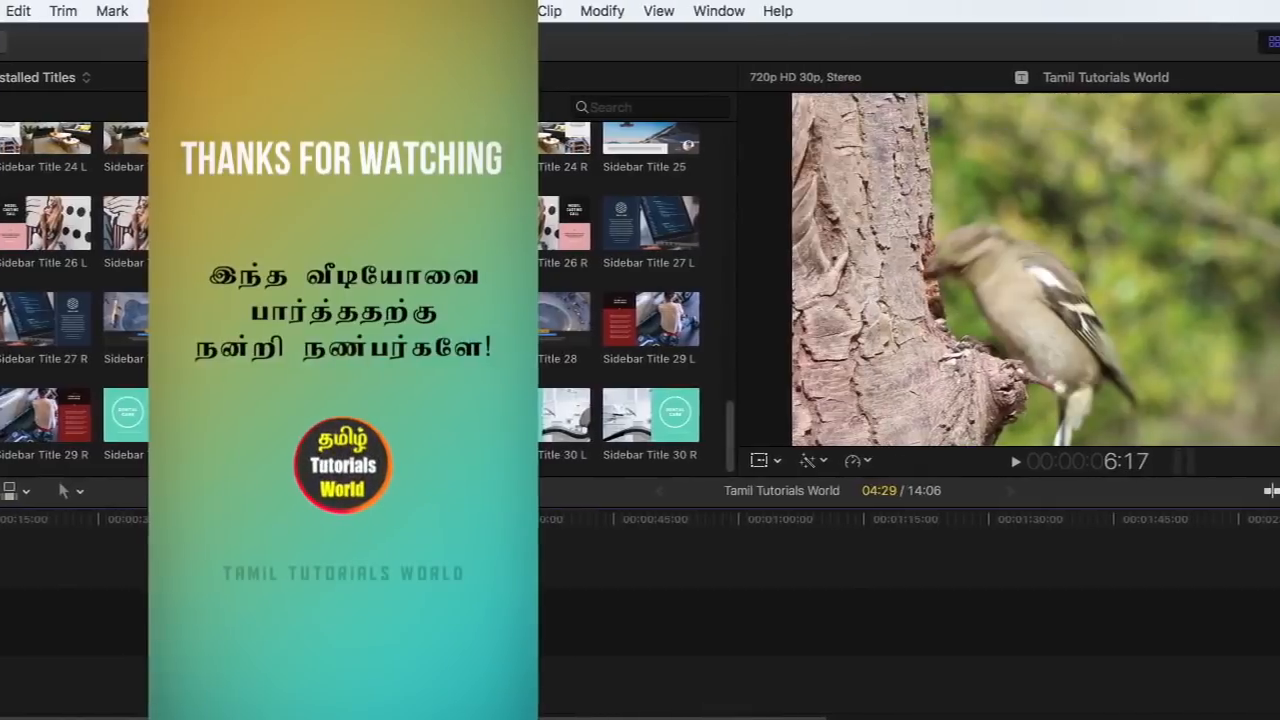
Step: Browse back through the LenoFX Sidebar Titles and look over the LenoFX Info Revealer titles
scroll(121, 348, up, 5)
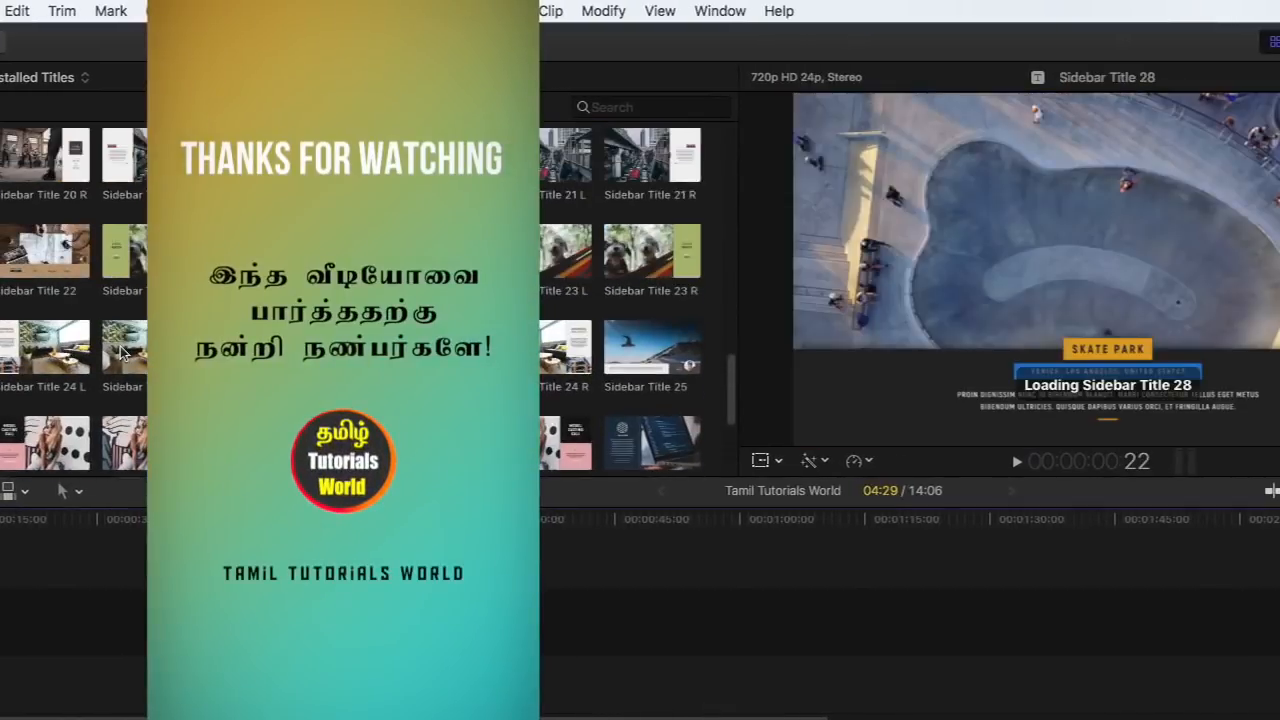
scroll(143, 352, up, 5)
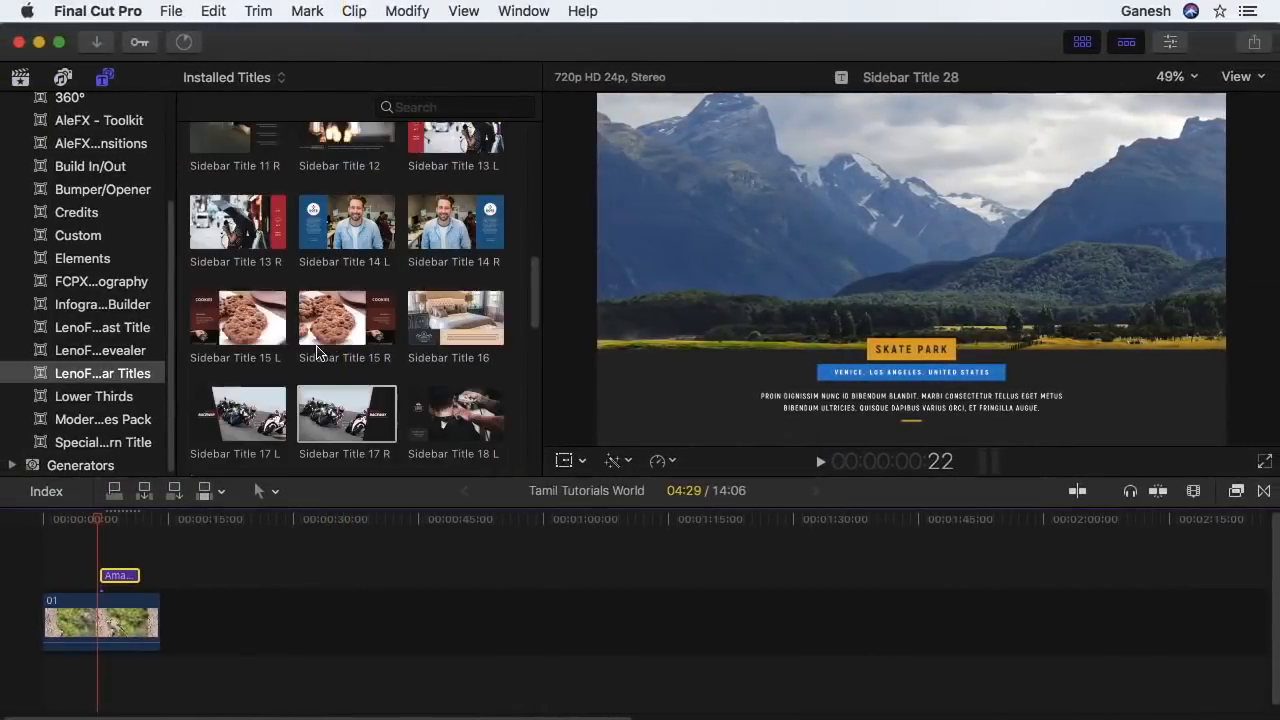
scroll(310, 350, up, 3)
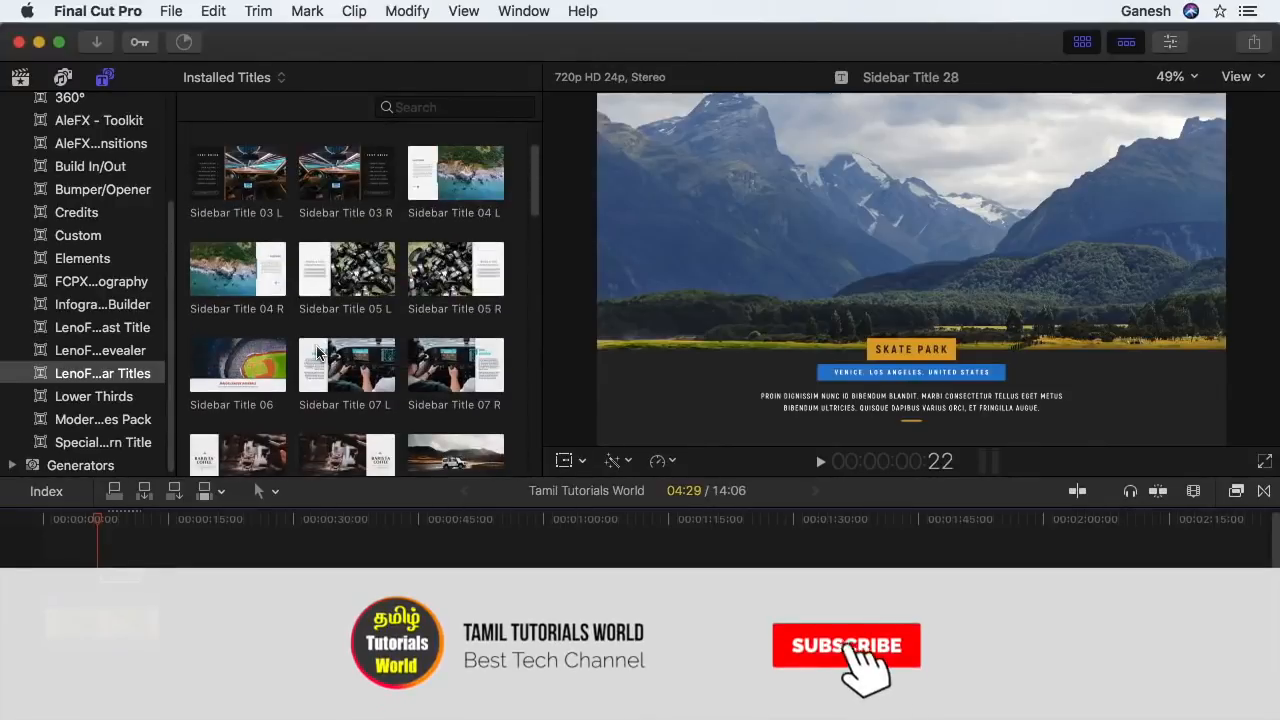
click(110, 350)
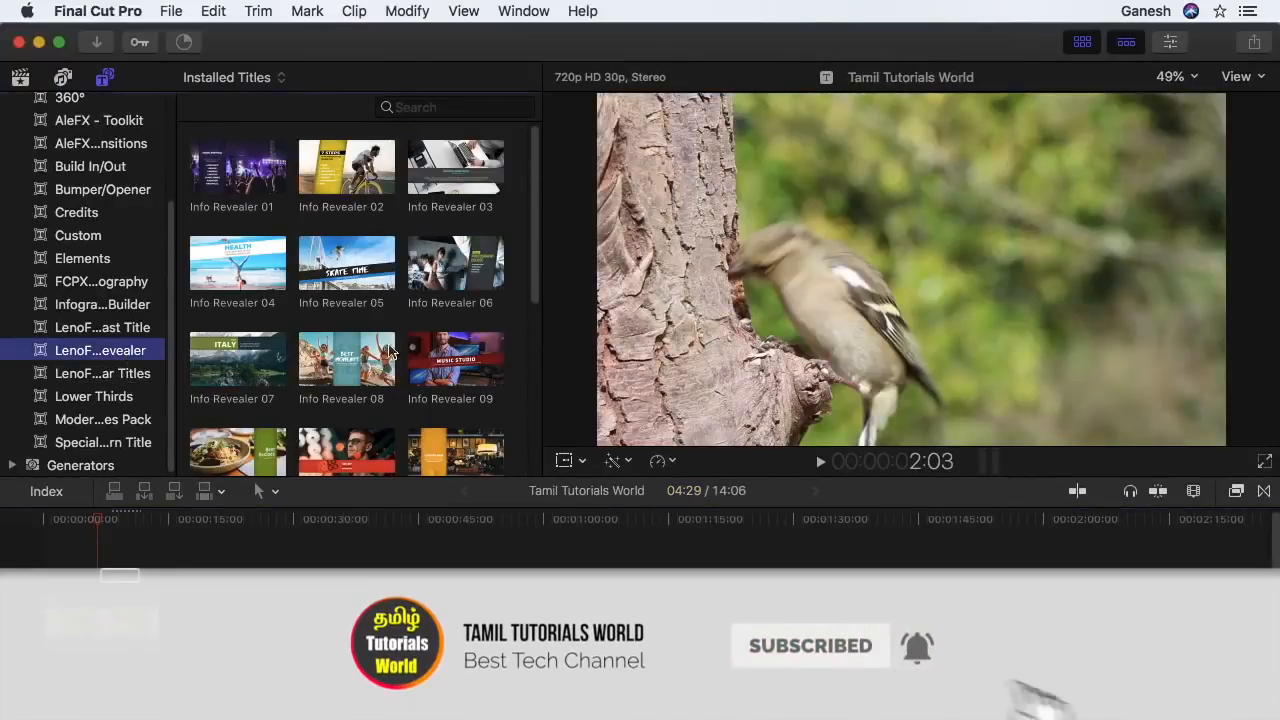
scroll(381, 376, down, 3)
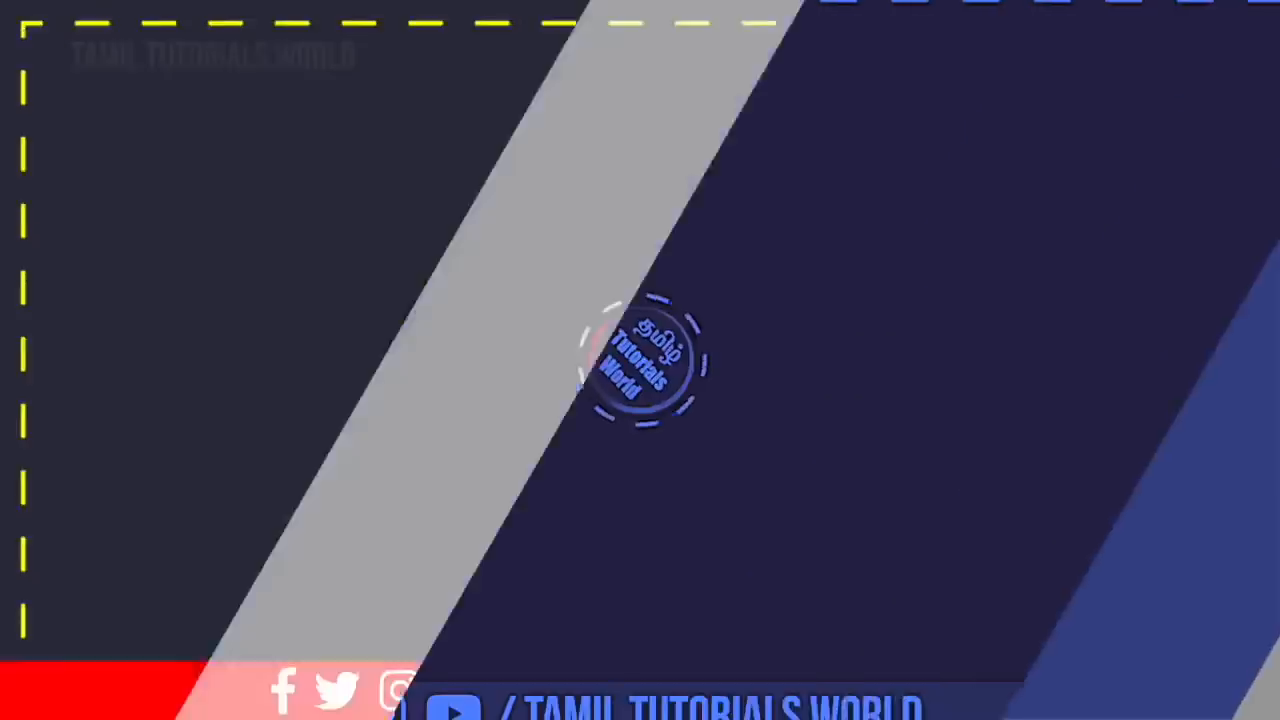